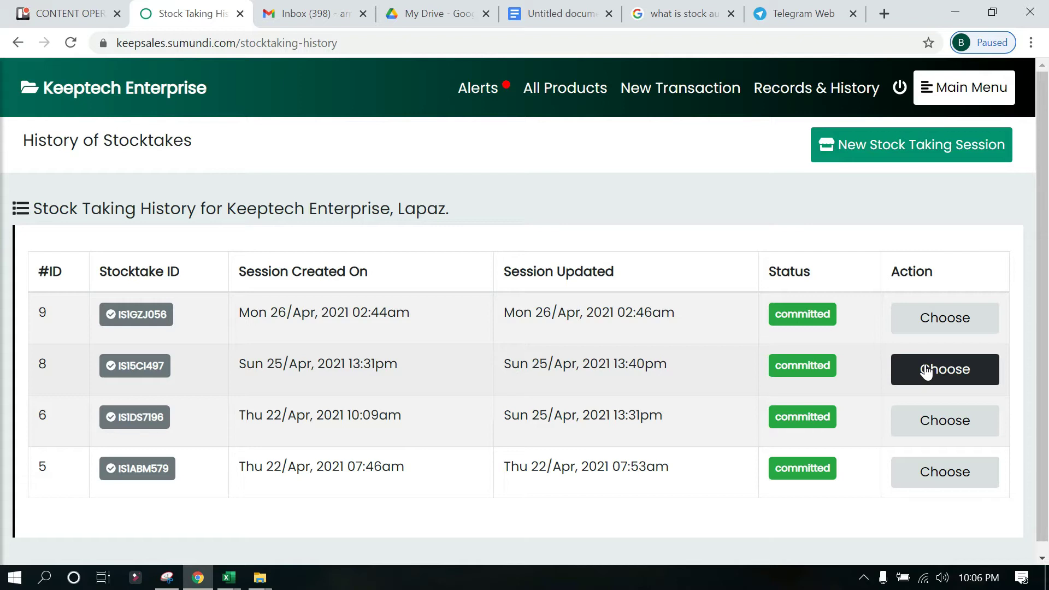
- Look up where Stock Taking is listed in the Stock section of the site navigation
click(925, 370)
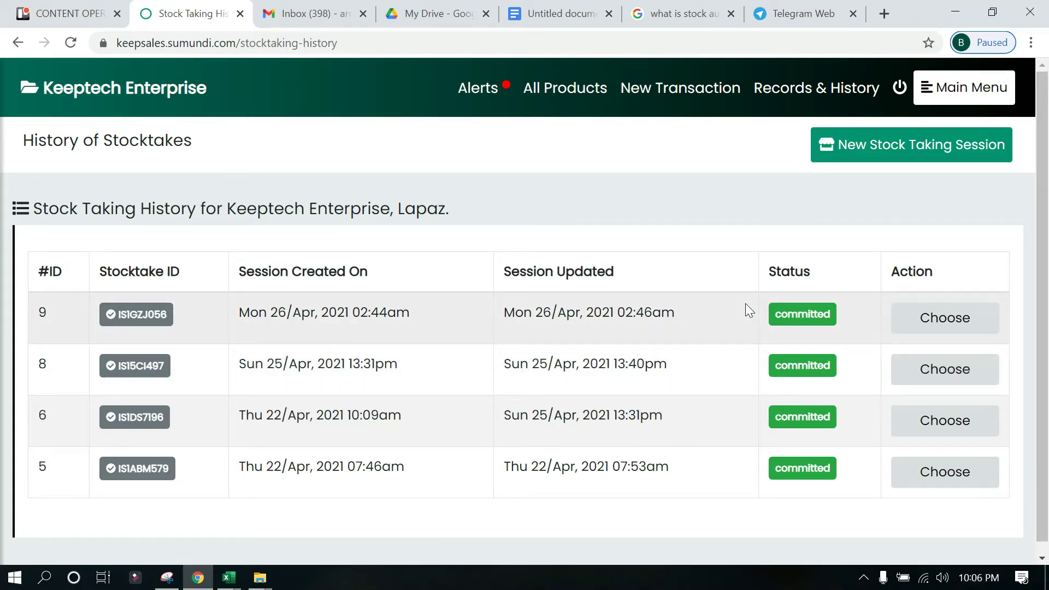
click(961, 94)
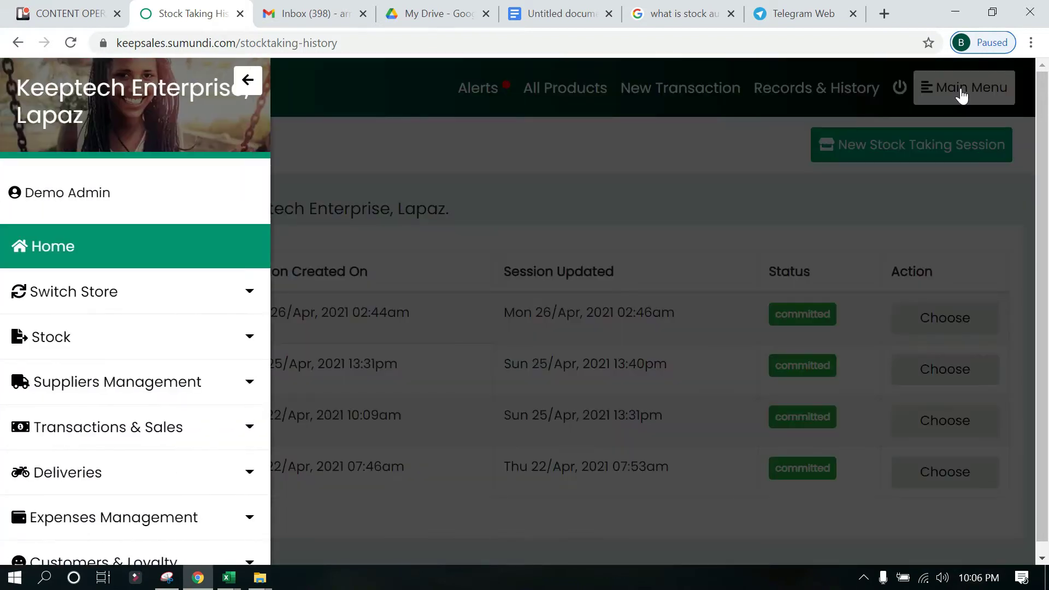
click(89, 343)
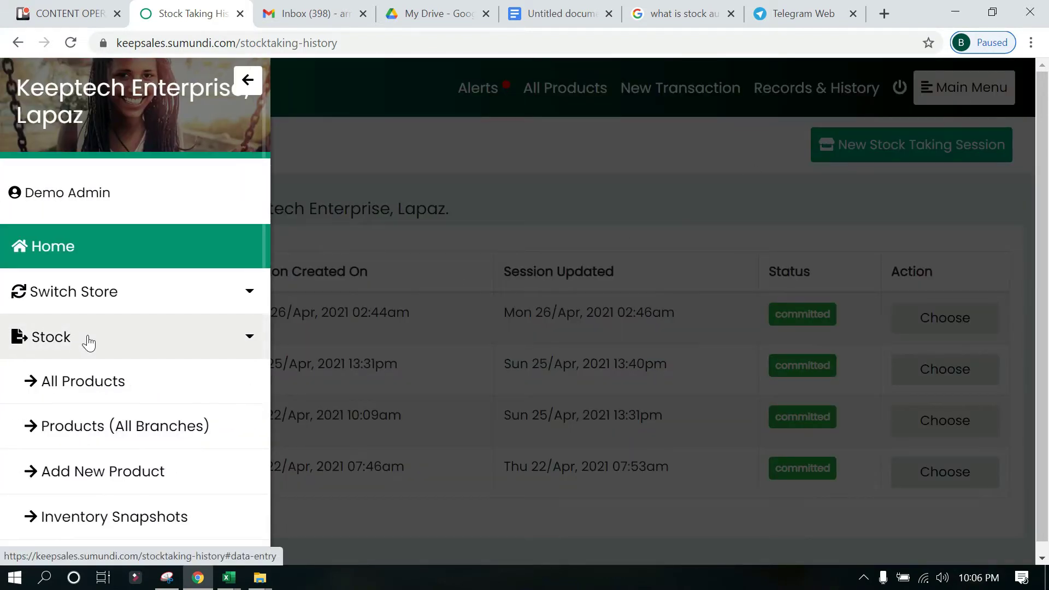
scroll(87, 342, down, 3)
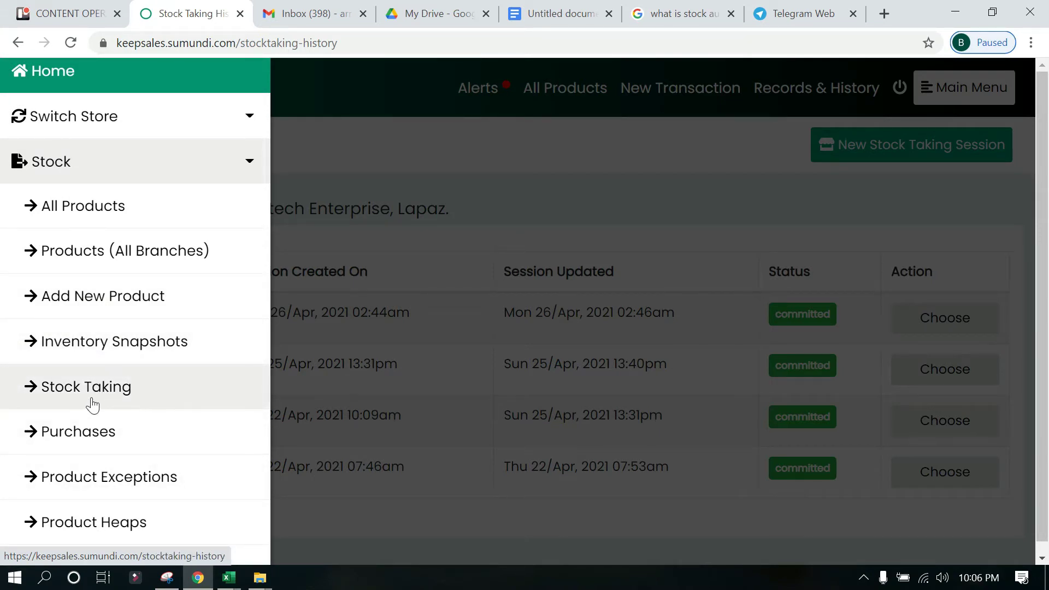
click(579, 191)
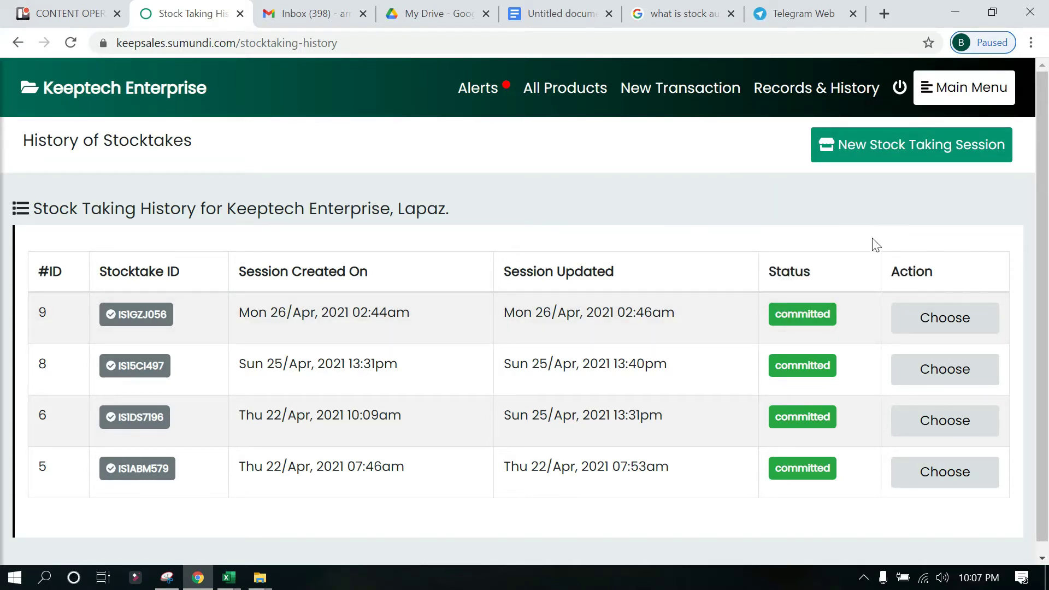
- Create a new stock taking session and proceed to stock taking in it
click(906, 144)
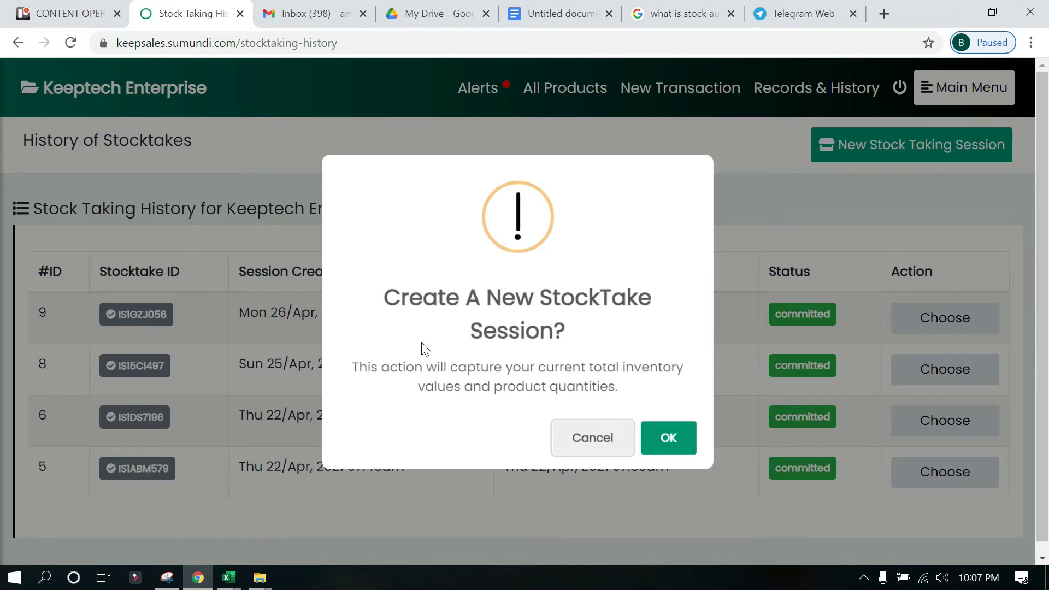
click(664, 443)
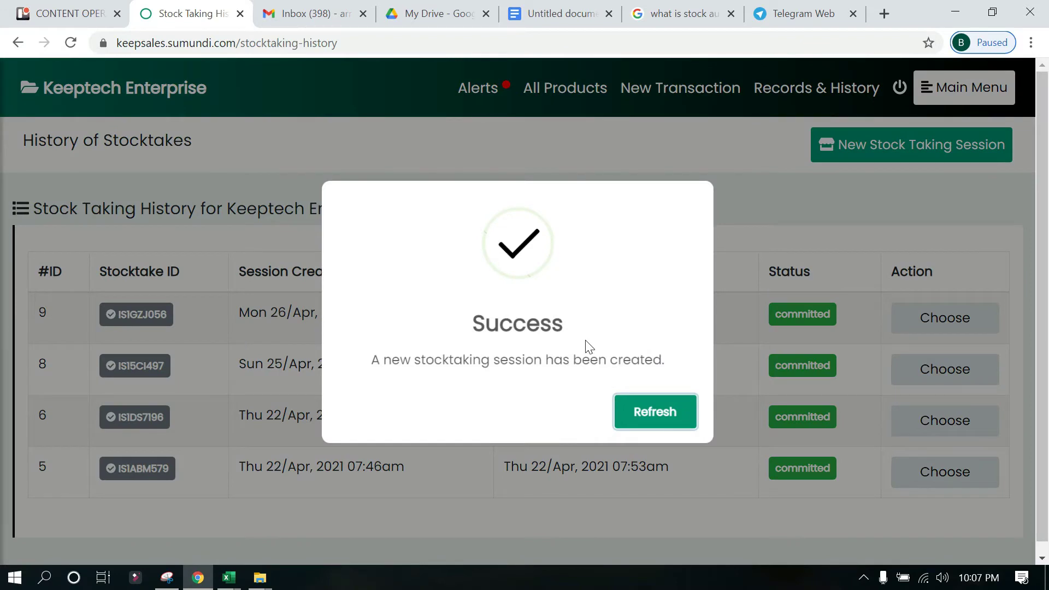
click(647, 428)
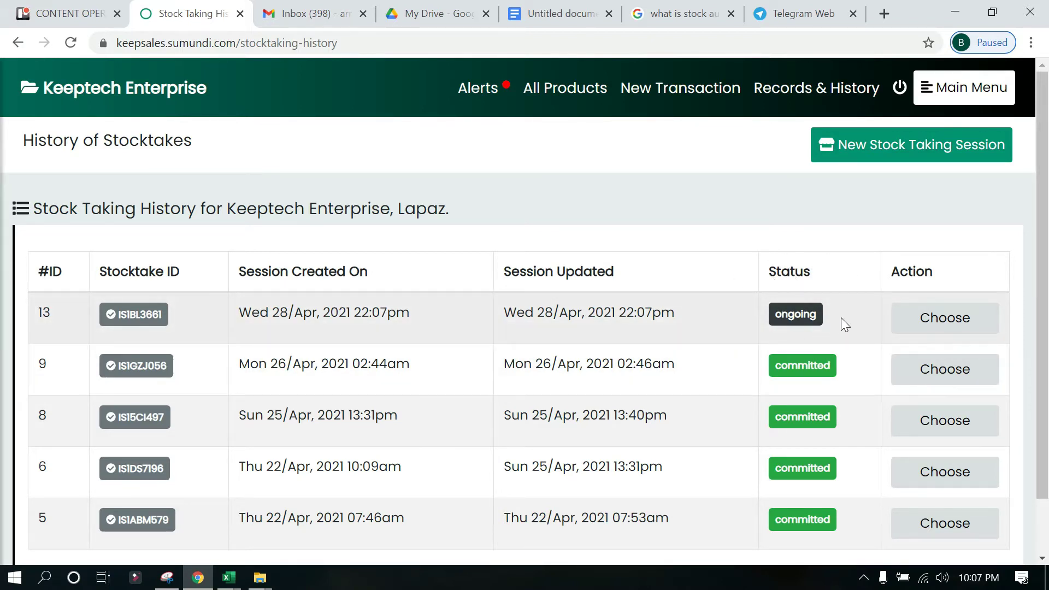
click(955, 322)
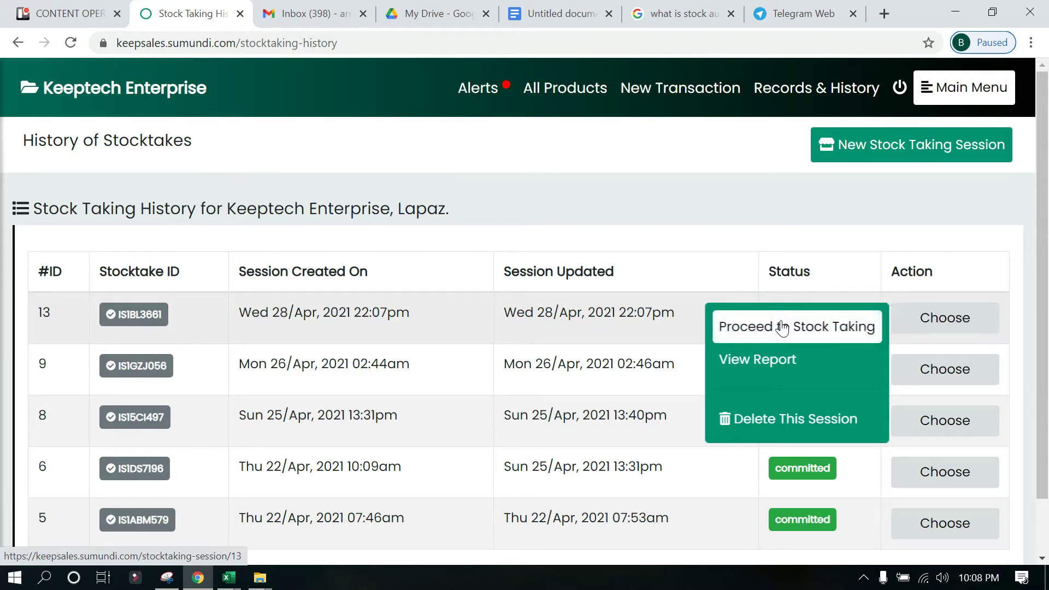
click(829, 336)
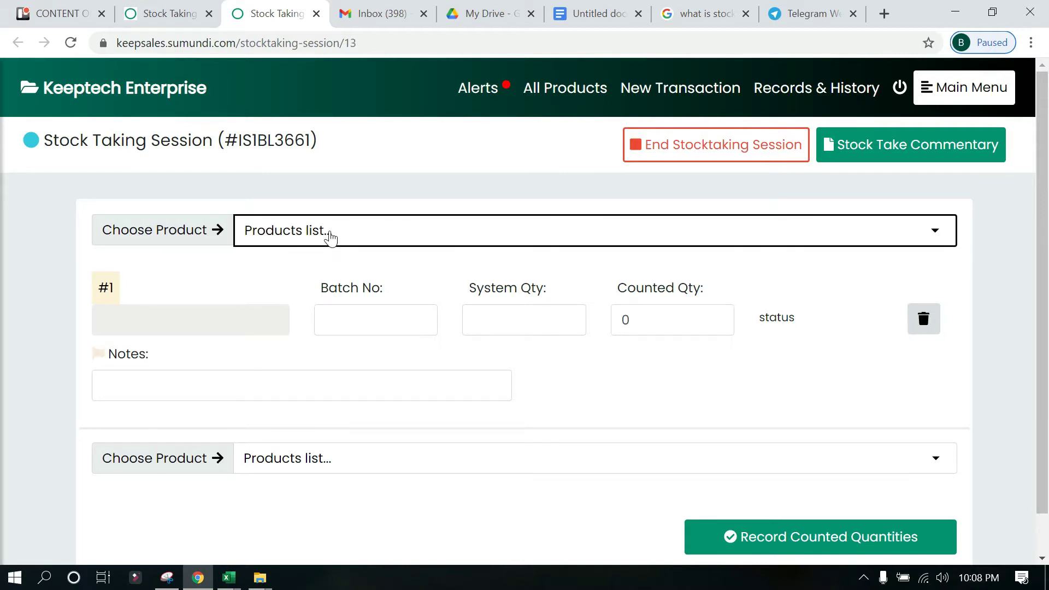
- Choose 2 BLADE STIKX as the first product and enter a counted quantity of 297
click(339, 236)
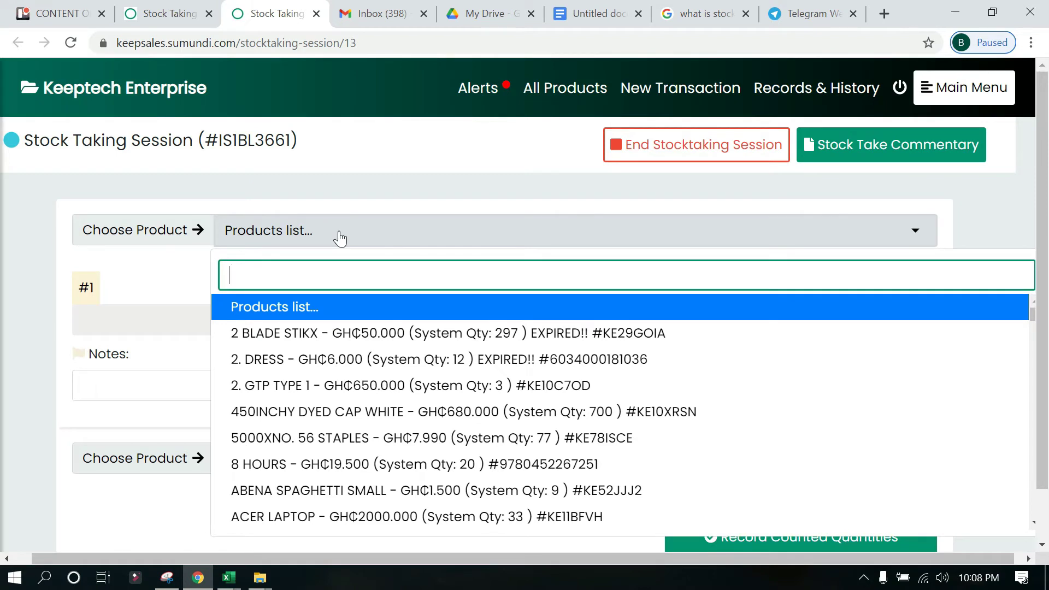
click(317, 343)
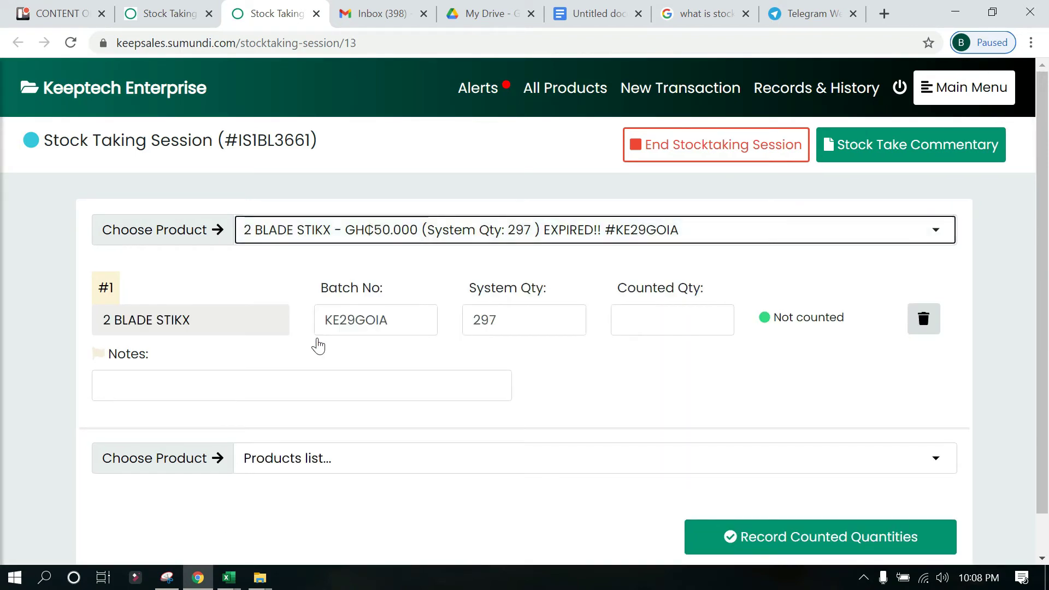
click(479, 334)
click(143, 315)
click(398, 334)
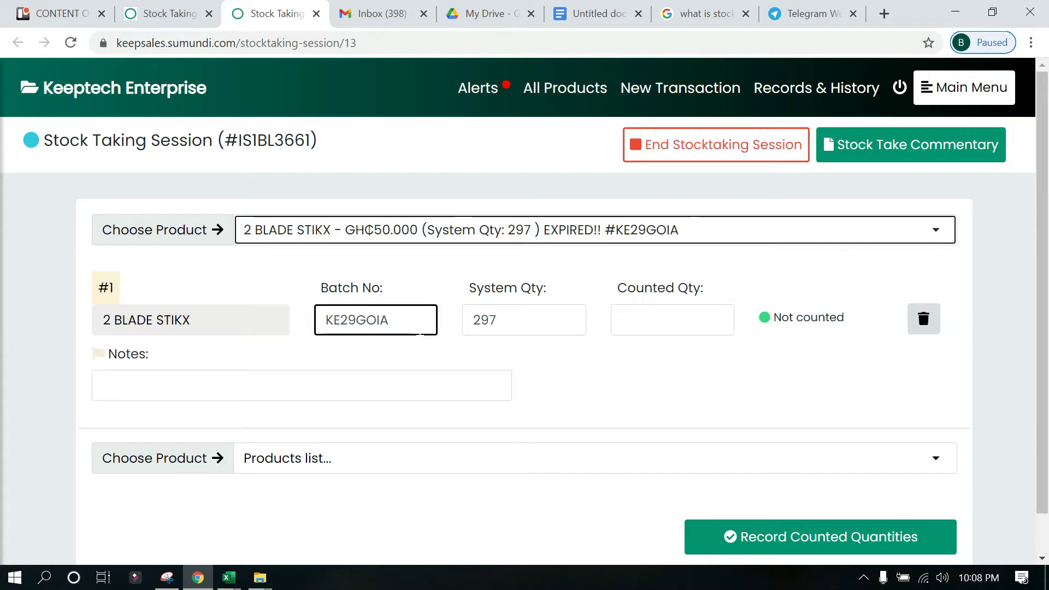
click(533, 310)
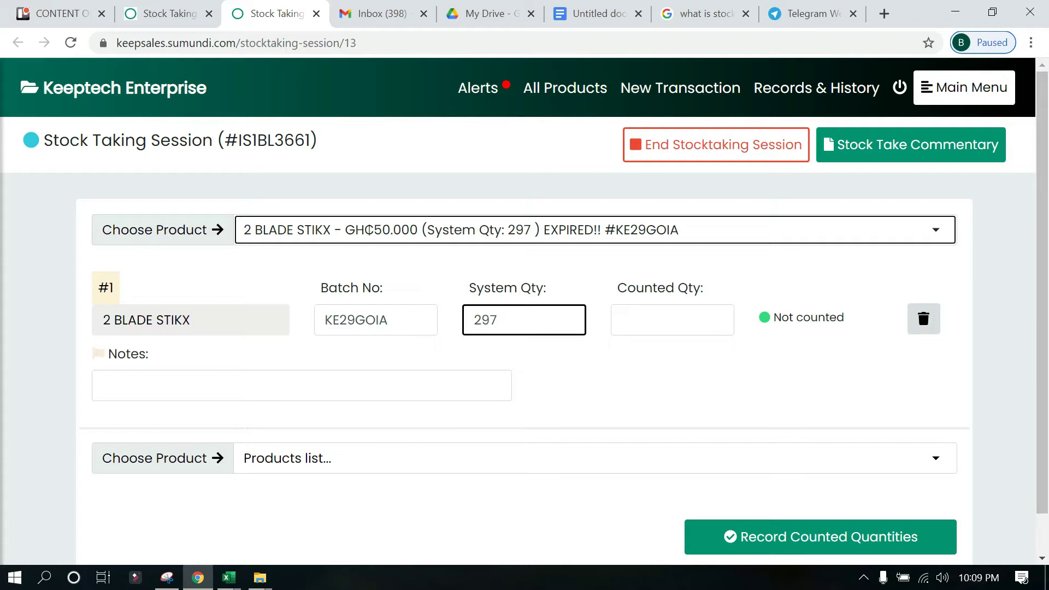
click(656, 319)
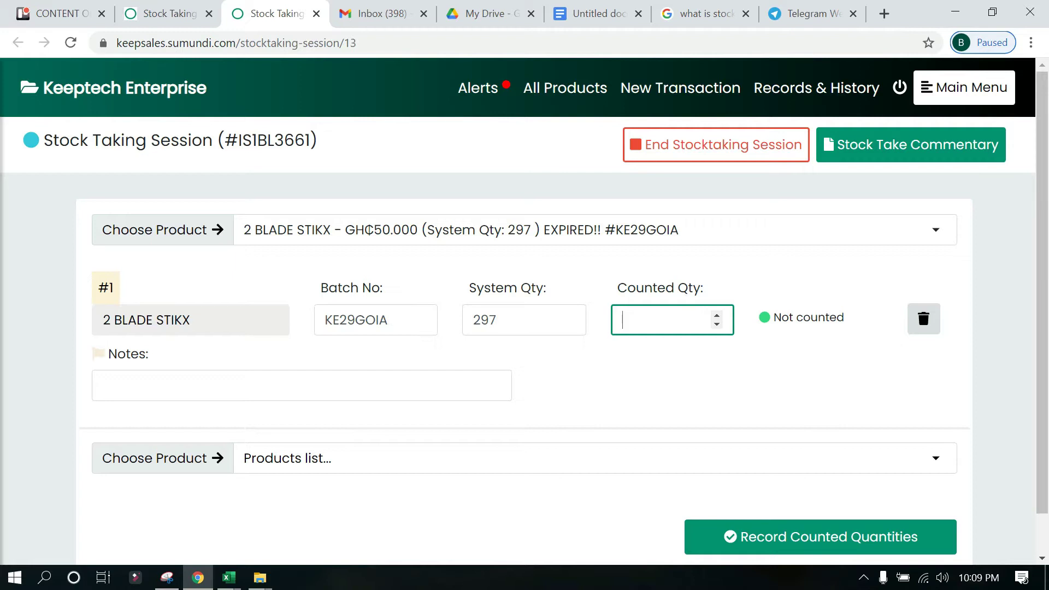
text(297)
- Add the product 2. DRESS as the second entry with a counted quantity of 15
scroll(568, 454, down, 1)
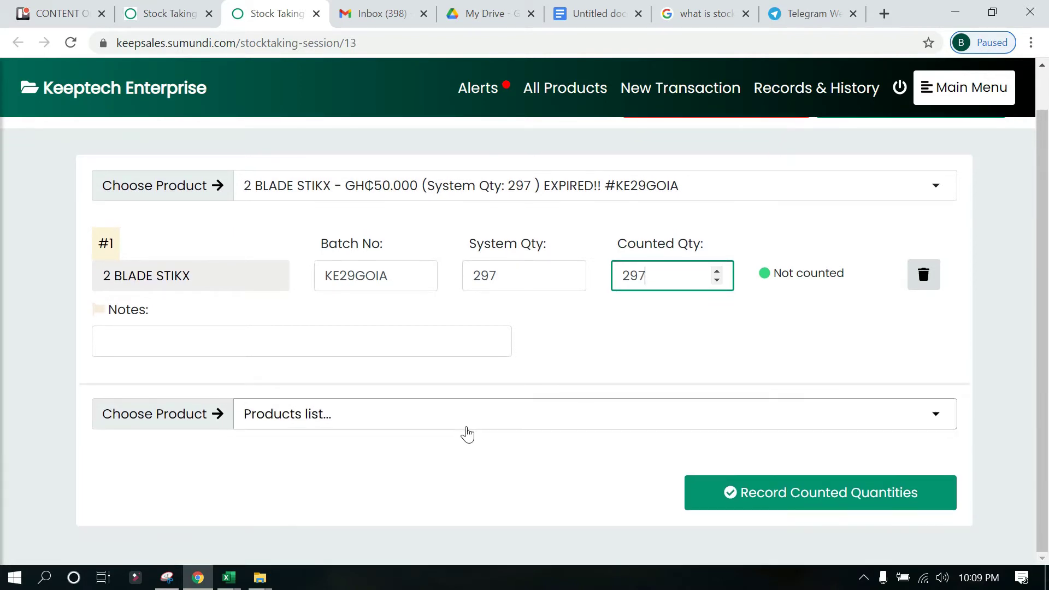
click(495, 431)
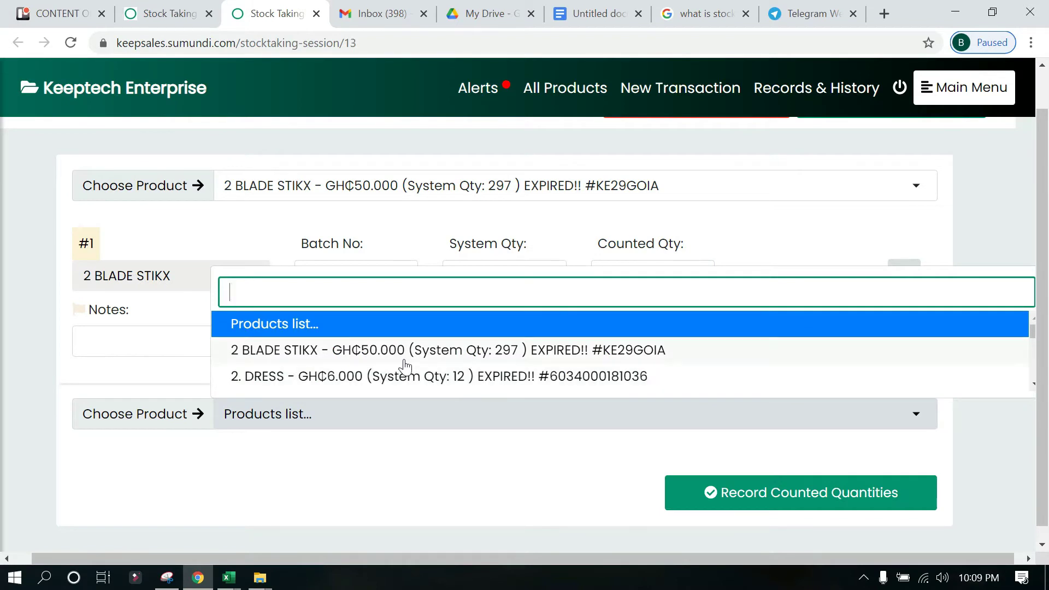
scroll(365, 377, down, 1)
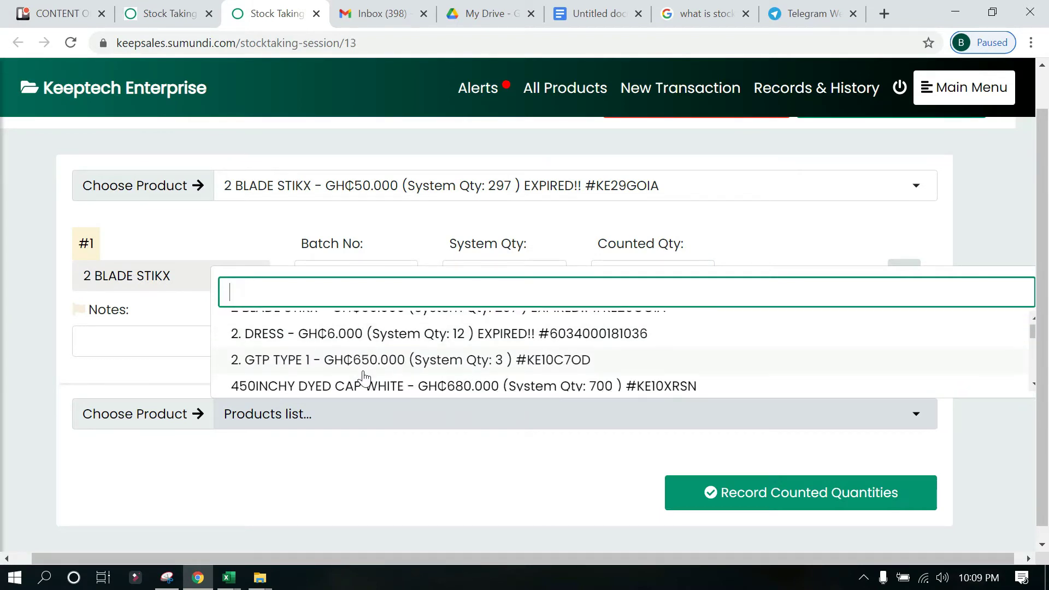
click(335, 347)
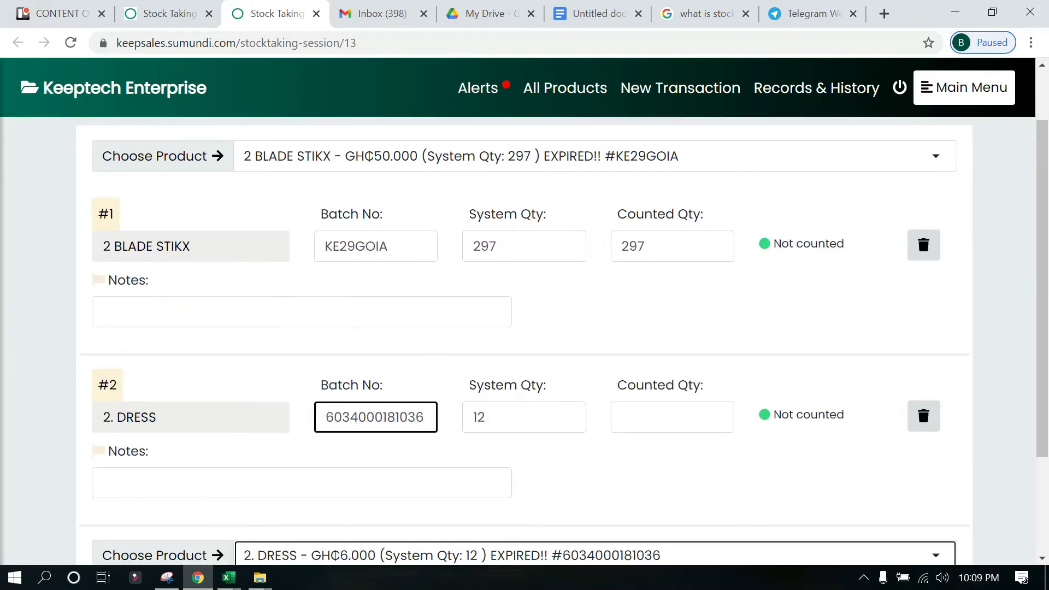
click(523, 358)
key(Tab)
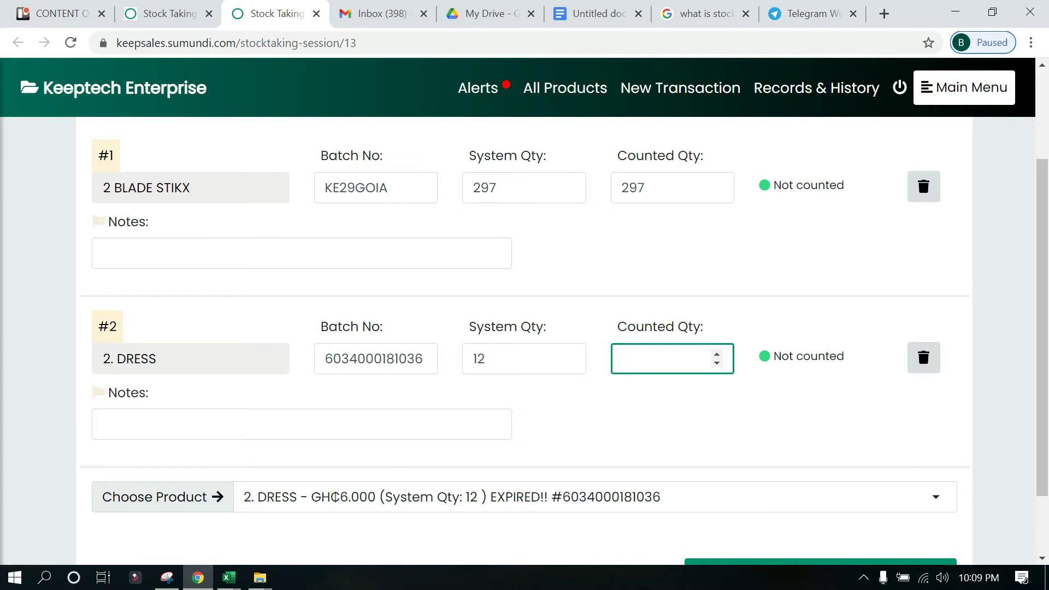
text(15)
- Add the product 2. GTP TYPE 1 as the third entry with a counted quantity of 2
scroll(646, 414, down, 1)
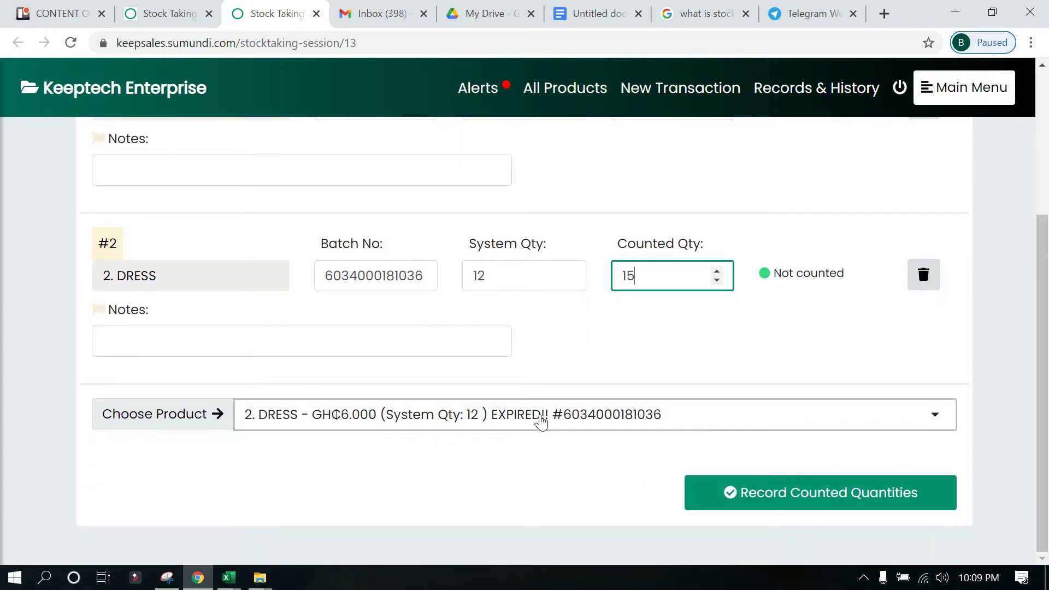
click(534, 424)
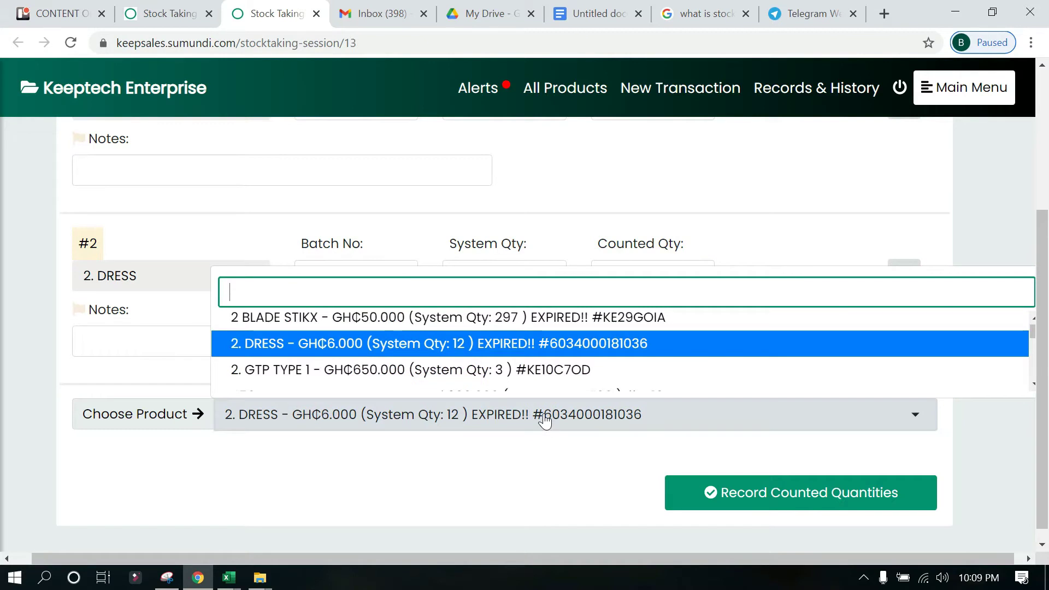
click(358, 370)
scroll(475, 412, down, 2)
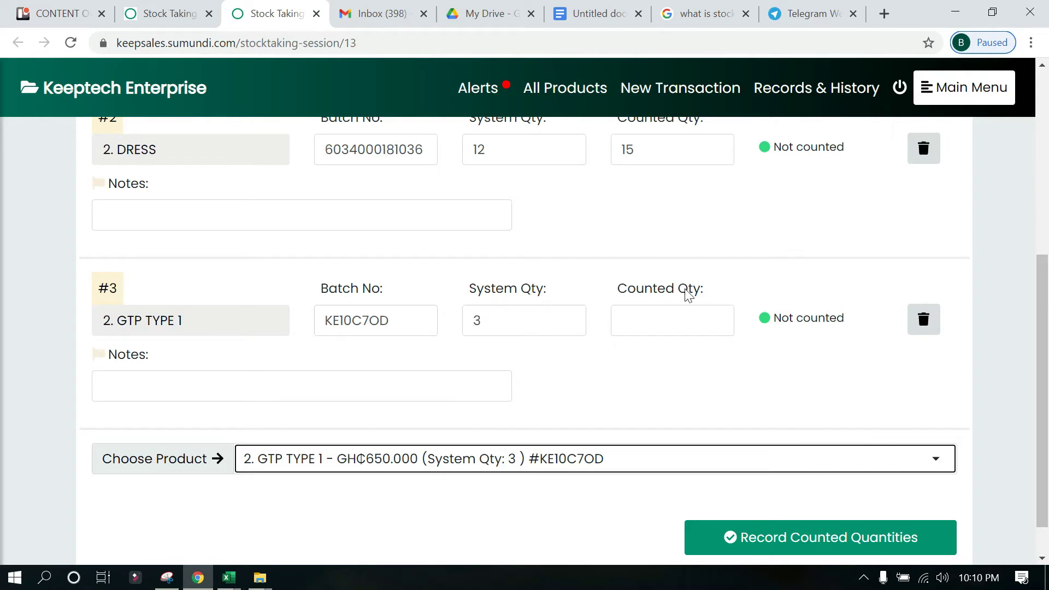
click(677, 320)
text(2)
scroll(669, 358, down, 1)
right_click(670, 358)
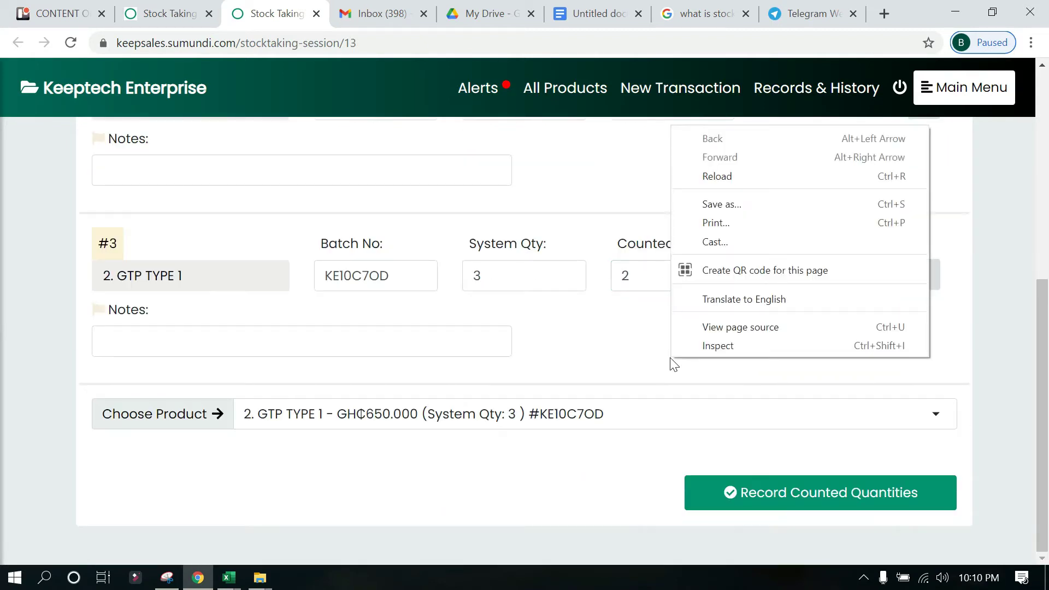
click(581, 365)
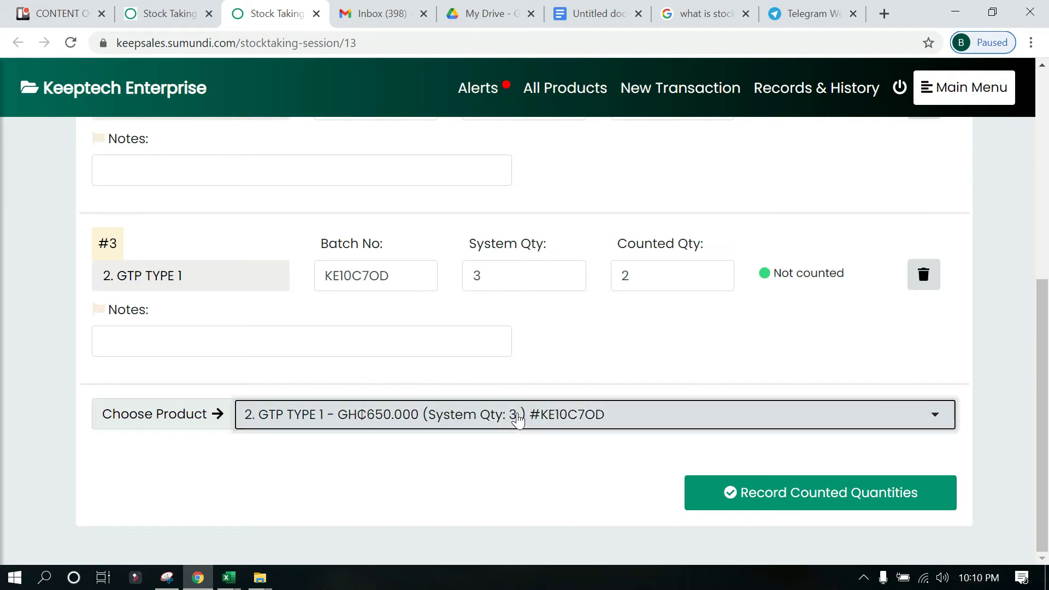
- Add 450INCHY DYED CAP WHITE as the fourth entry with a counted quantity of 700
click(515, 415)
scroll(445, 366, down, 1)
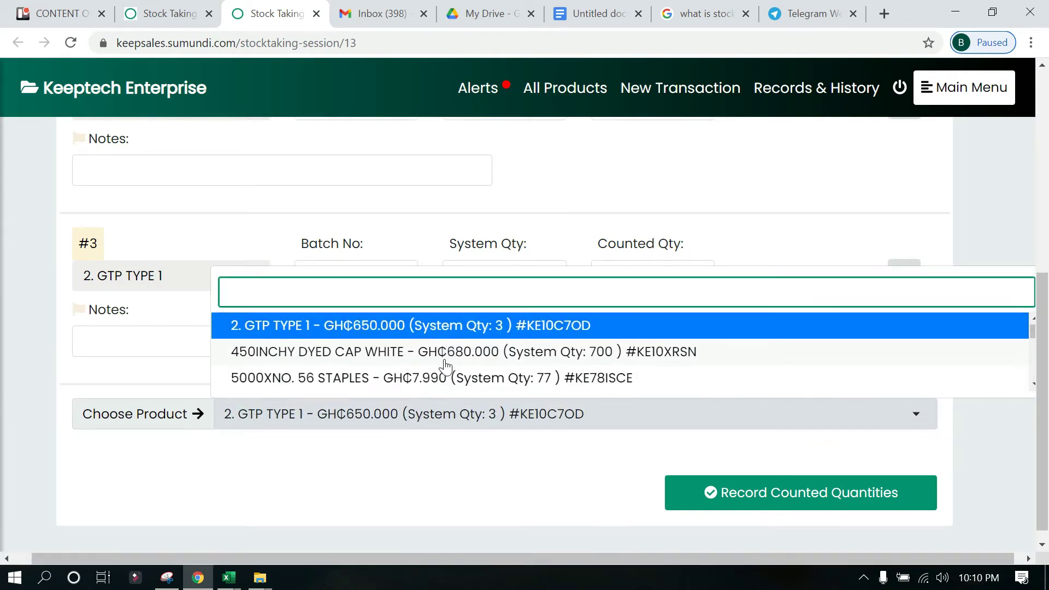
click(391, 344)
click(470, 435)
key(Tab)
text(700)
- Add ABENA SPAGHETTI SMALL as the fifth entry with a counted quantity of 15
scroll(628, 476, down, 3)
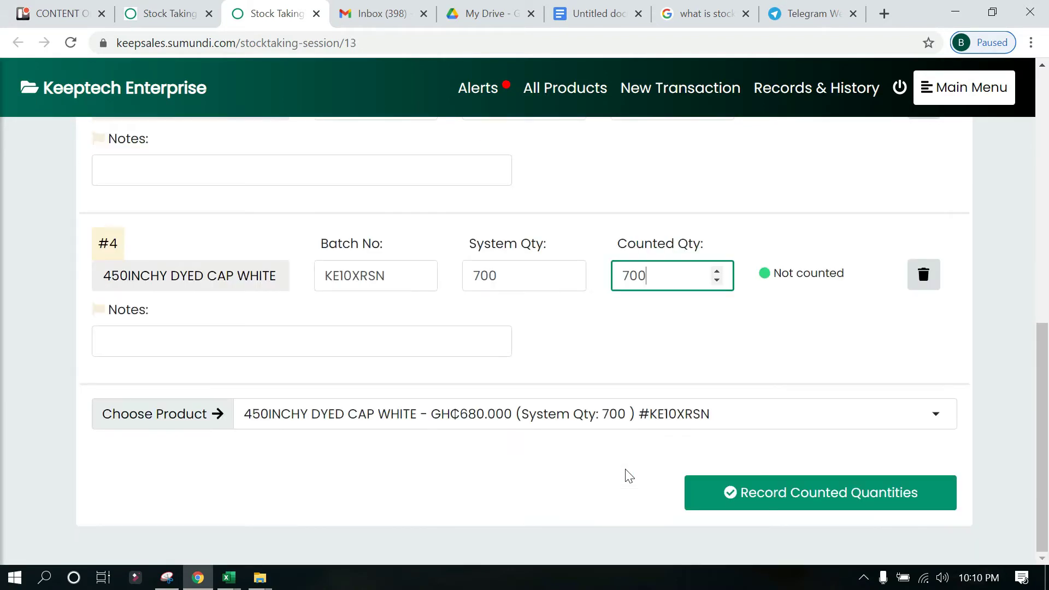
click(562, 414)
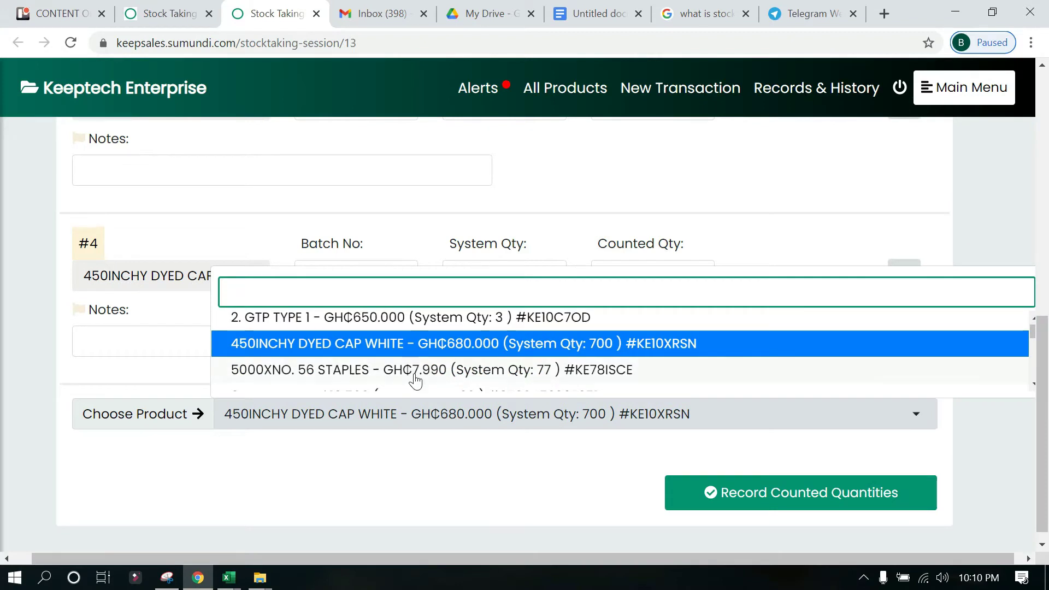
scroll(415, 377, down, 3)
click(392, 362)
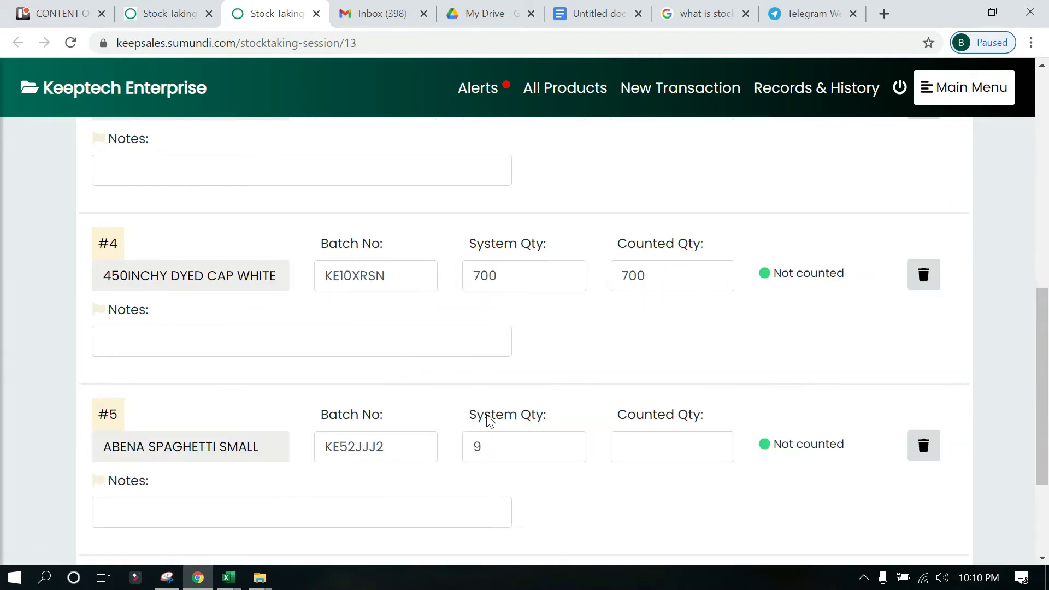
click(632, 437)
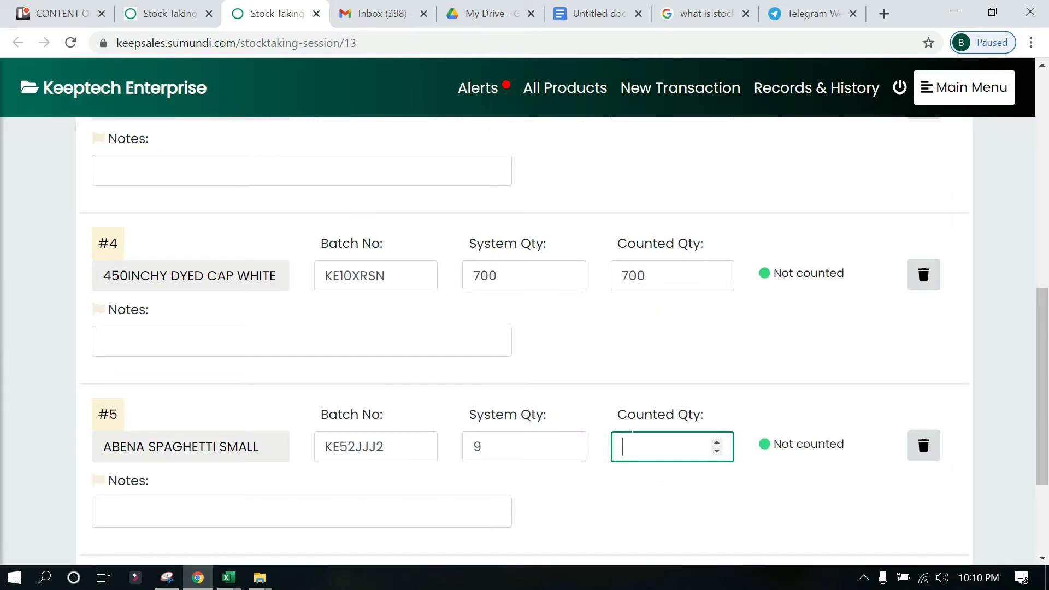
text(15)
- Add ACER LAPTOP as the sixth entry with a counted quantity of 35
scroll(592, 510, down, 2)
scroll(593, 511, down, 1)
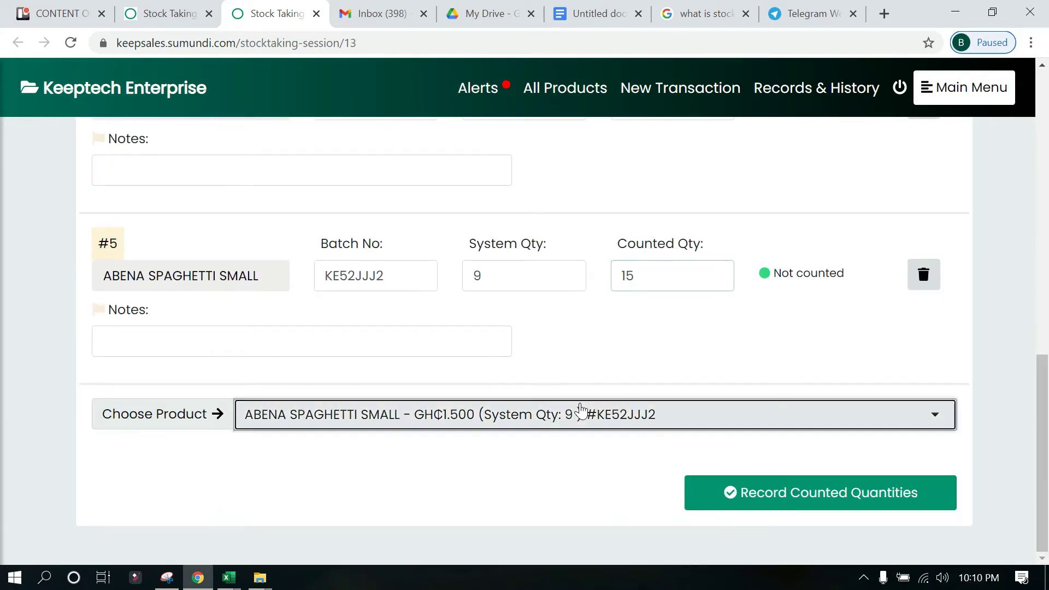
click(579, 410)
click(409, 376)
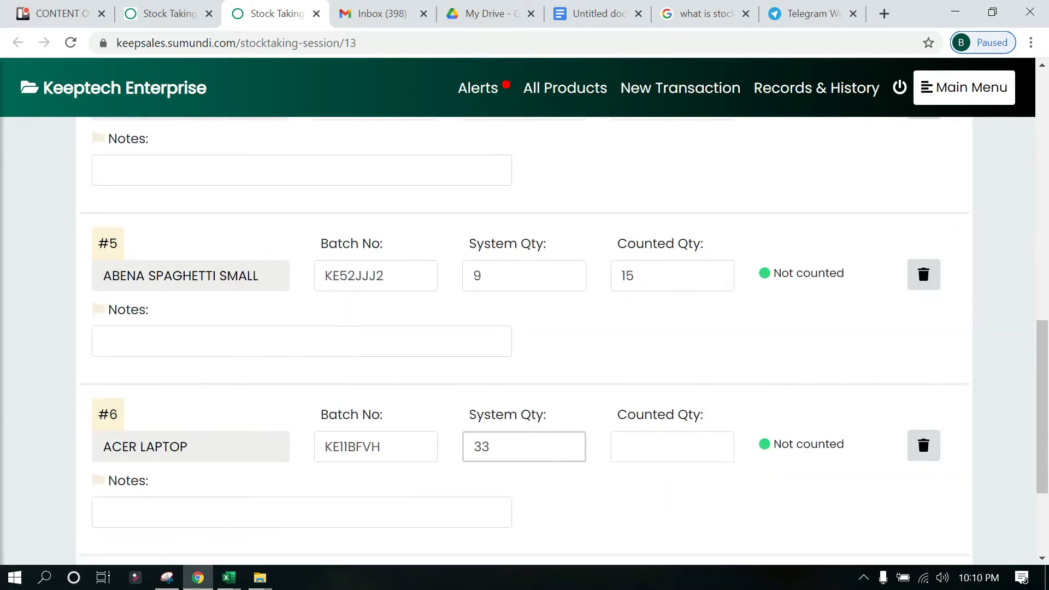
click(671, 446)
text(35)
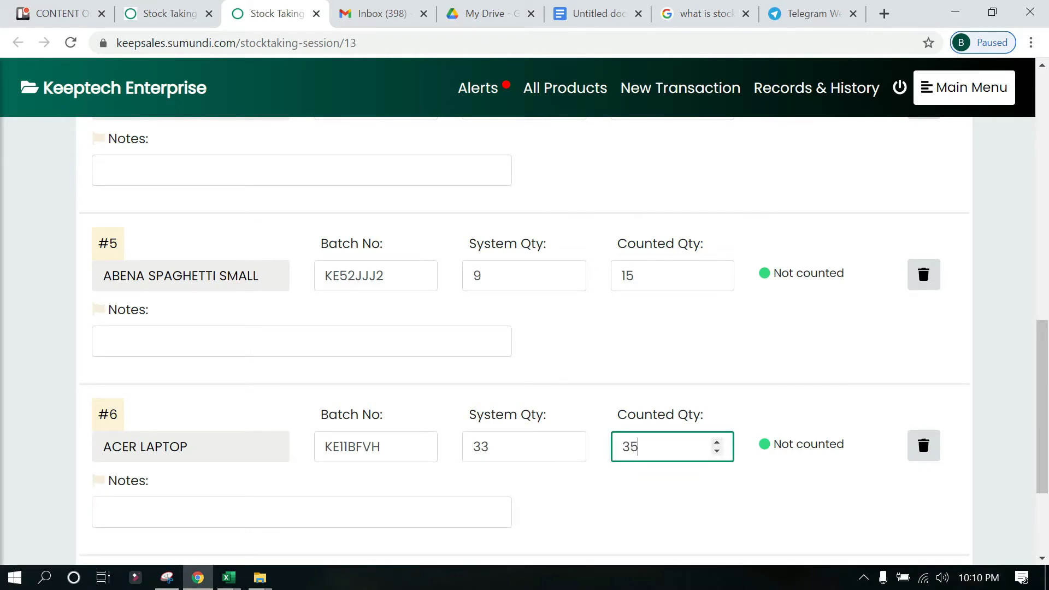
- Add Active man as the seventh entry with a counted quantity of 48
scroll(640, 462, down, 3)
click(557, 415)
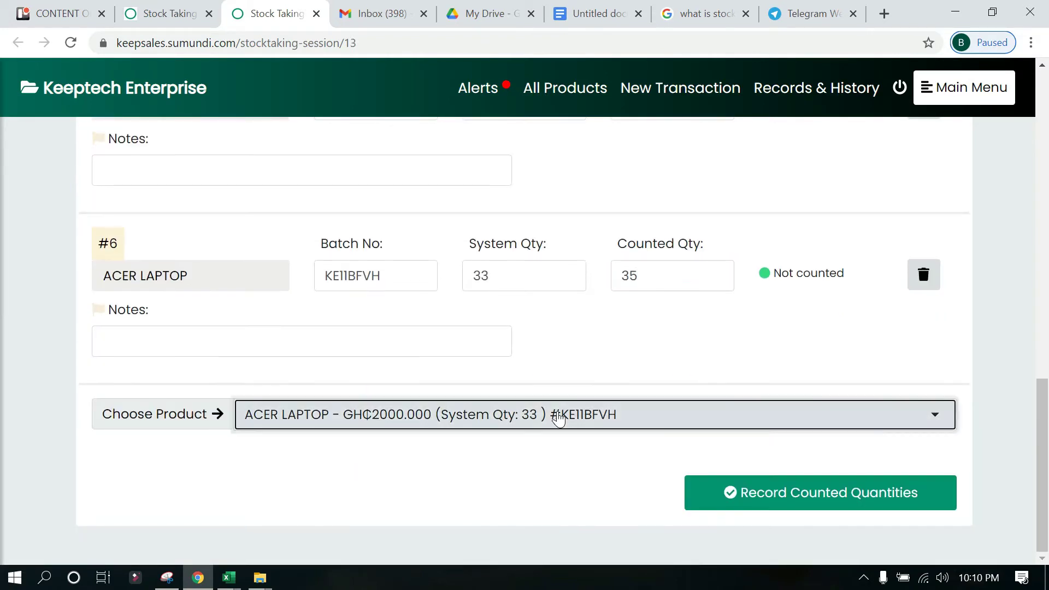
click(381, 370)
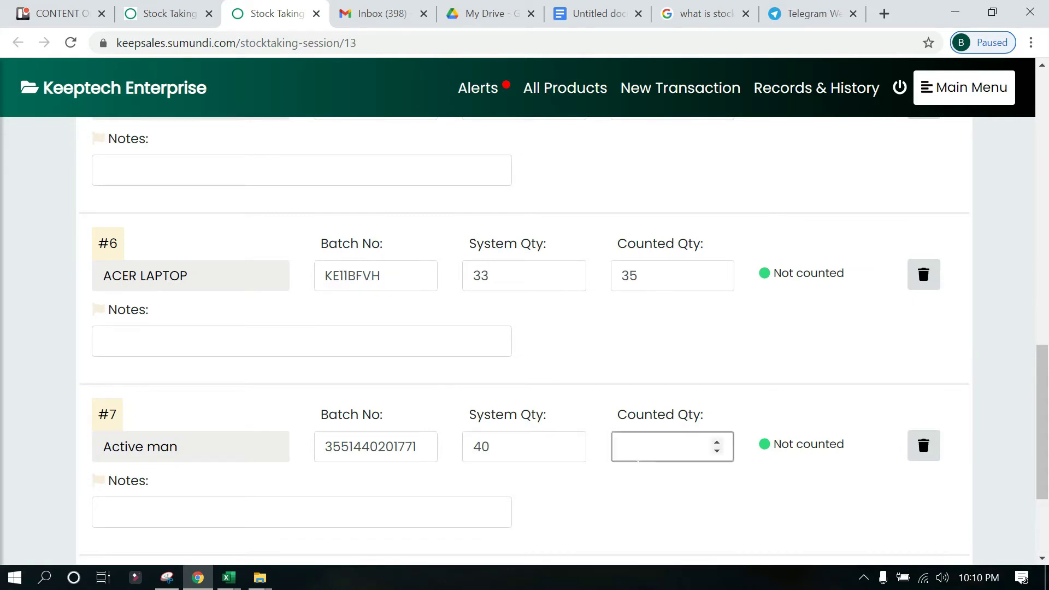
text(48)
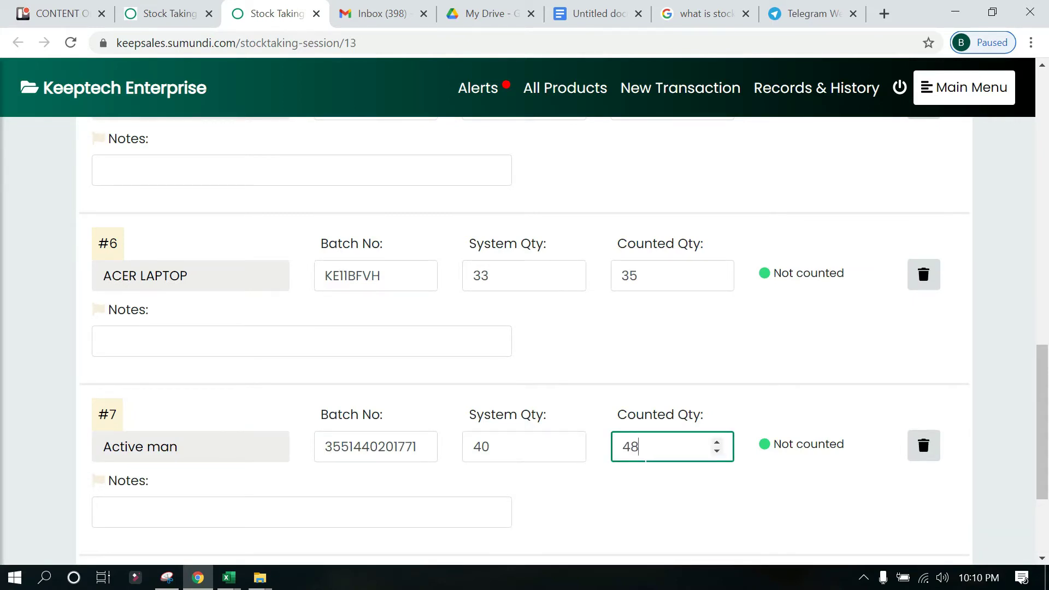
- Add ALIFE BIG SIZE (ALL FLAVORS) as the eighth entry with a counted quantity of 40
scroll(534, 412, down, 3)
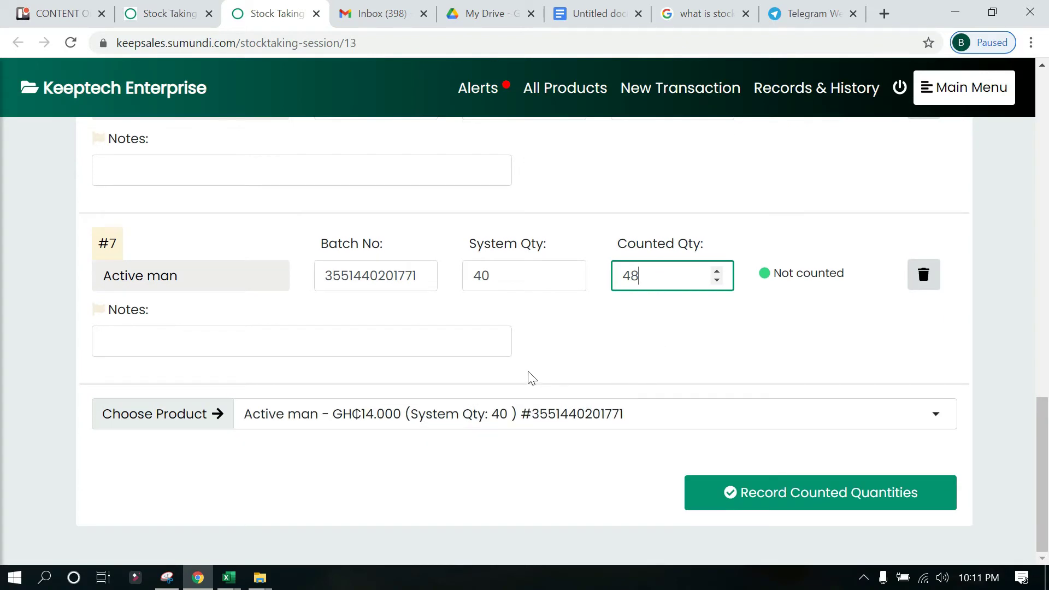
click(453, 426)
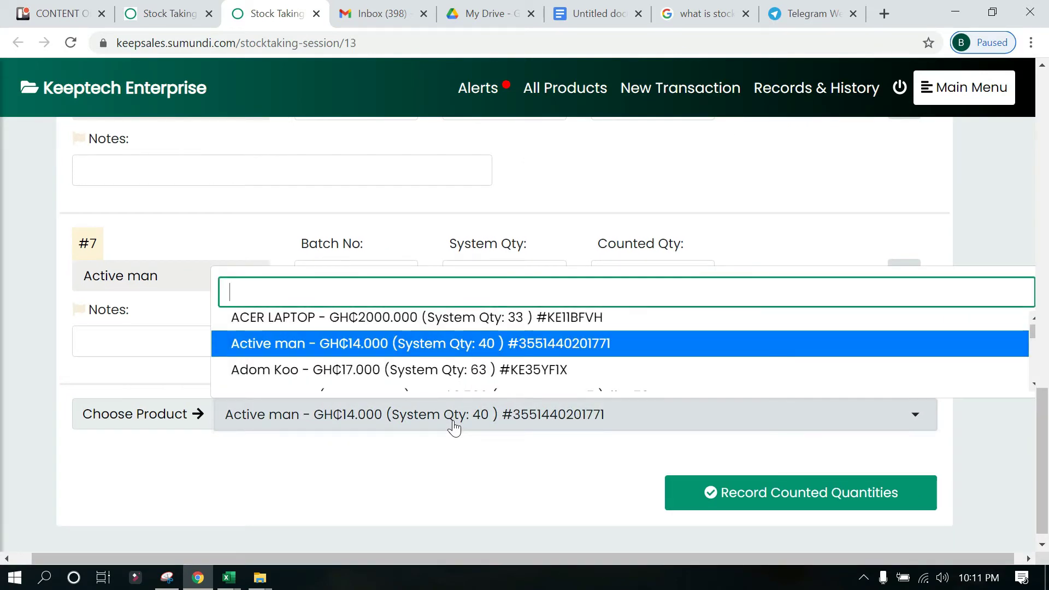
scroll(409, 369, down, 2)
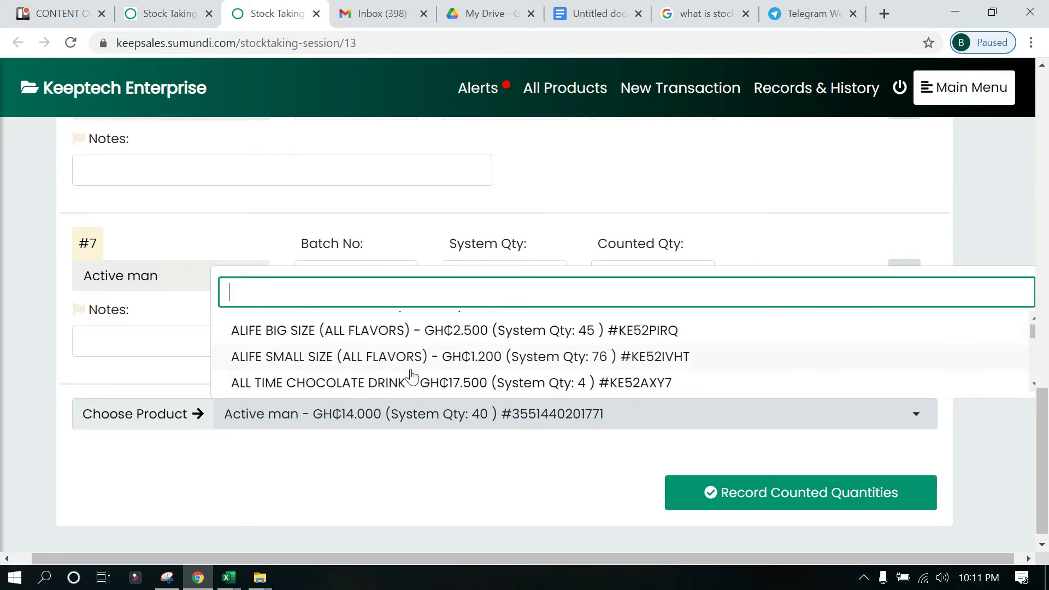
click(417, 334)
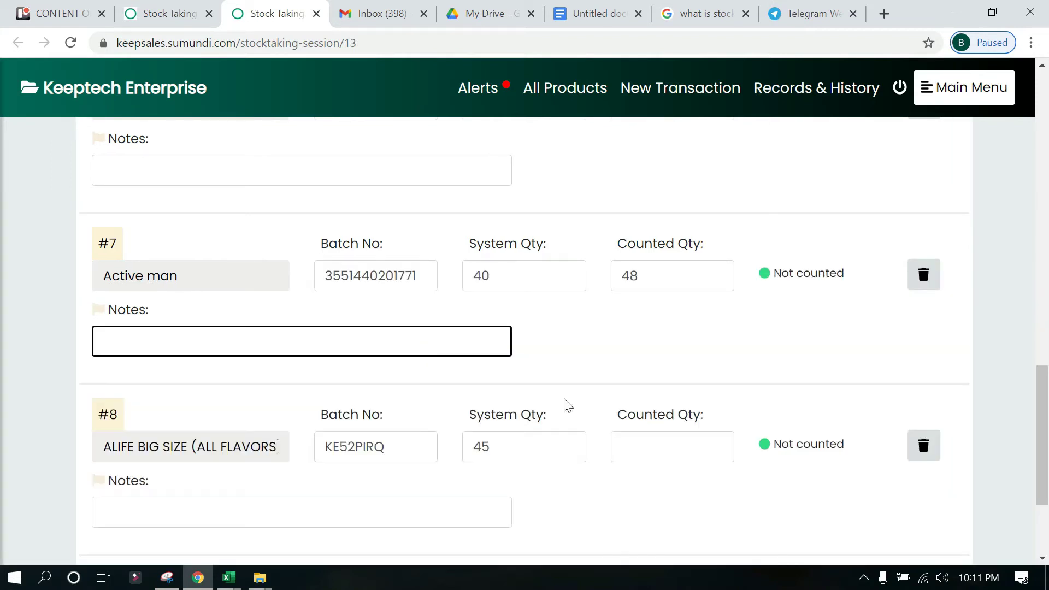
click(666, 459)
text(40)
- Add ALVARO ALL FLAVOURS as the ninth entry with a counted quantity of 44
scroll(622, 495, down, 2)
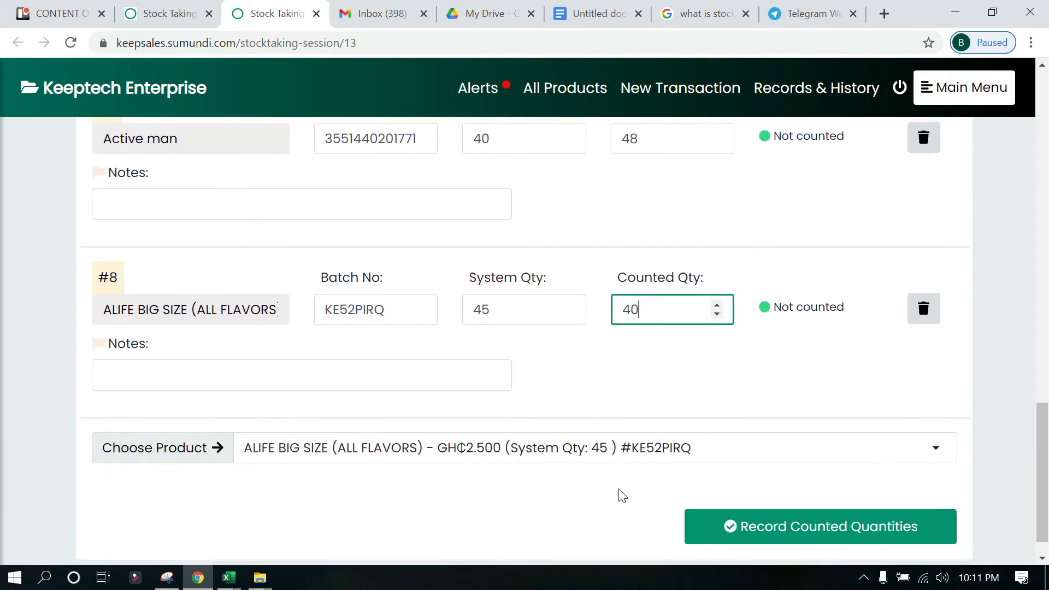
click(492, 432)
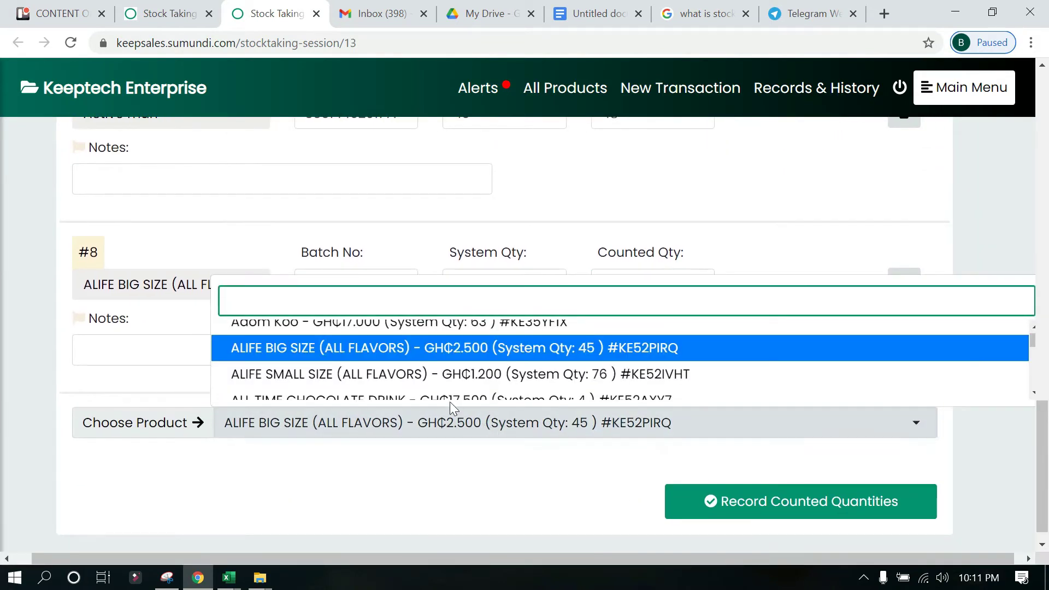
scroll(456, 383, down, 1)
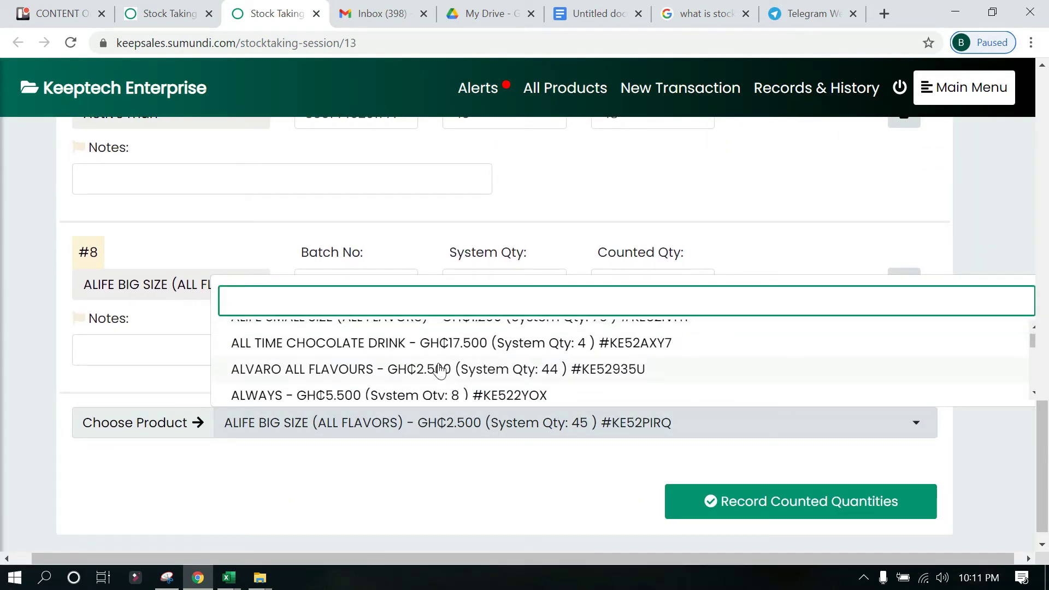
click(439, 370)
text(44)
- Add ALWAYS as the tenth entry with a counted quantity of 9
scroll(597, 531, down, 3)
click(534, 427)
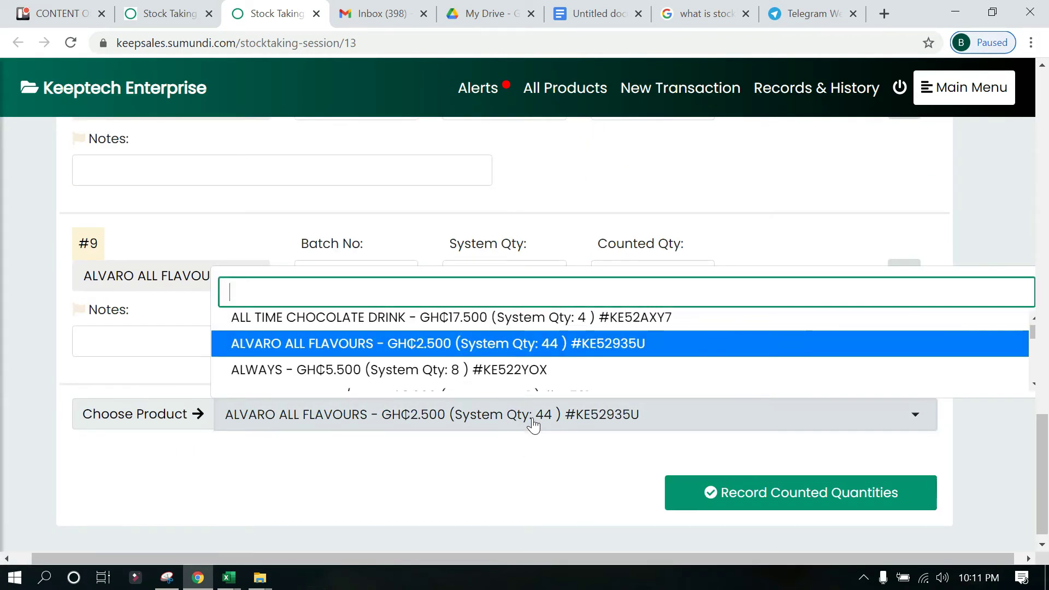
click(370, 377)
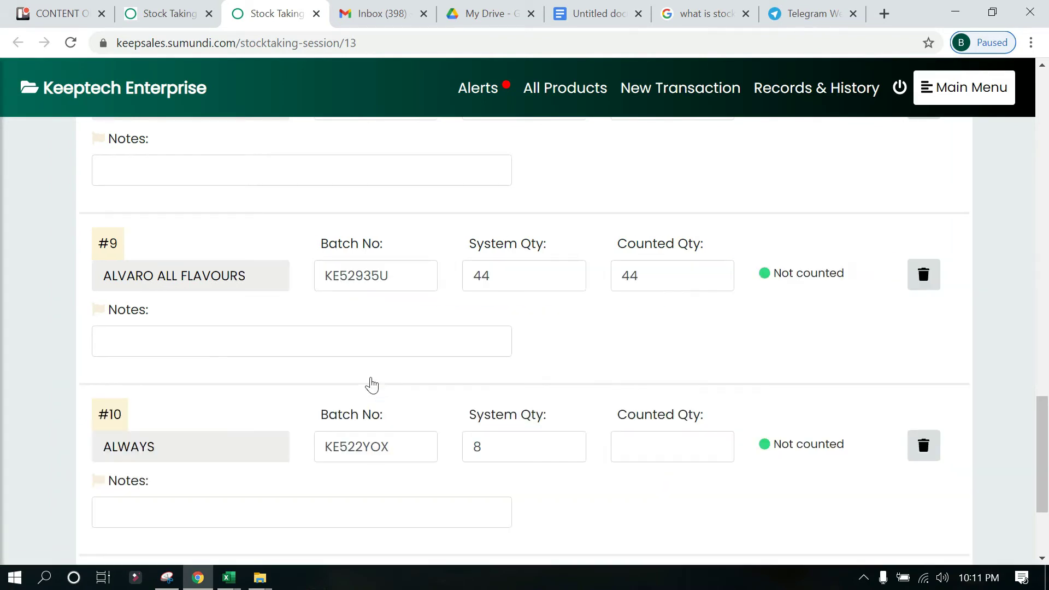
click(635, 454)
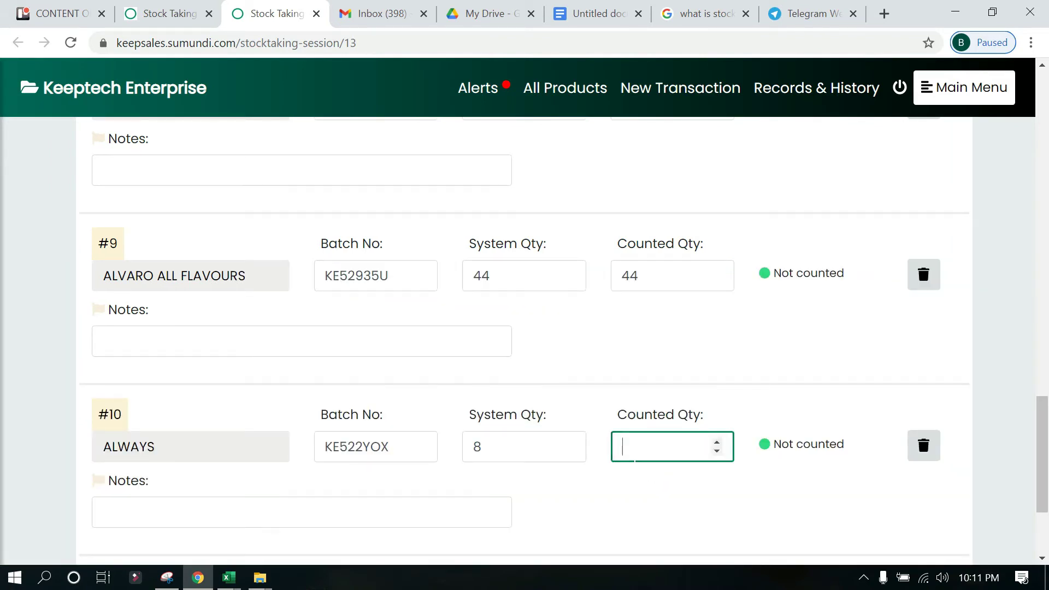
text(20)
key(BackSpace)
key(BackSpace)
text(9)
scroll(571, 505, down, 2)
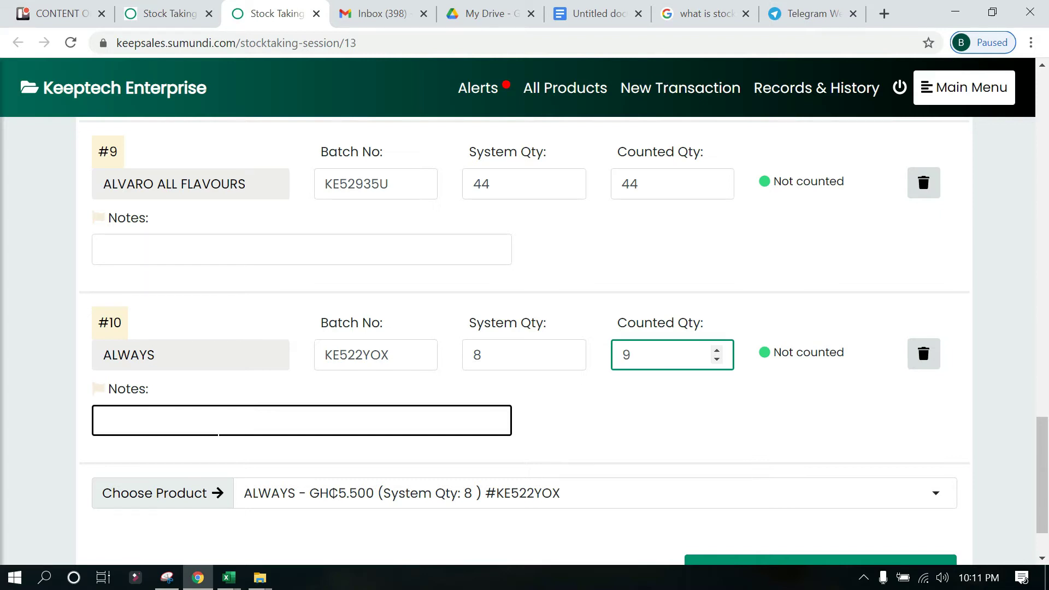
scroll(219, 434, up, 4)
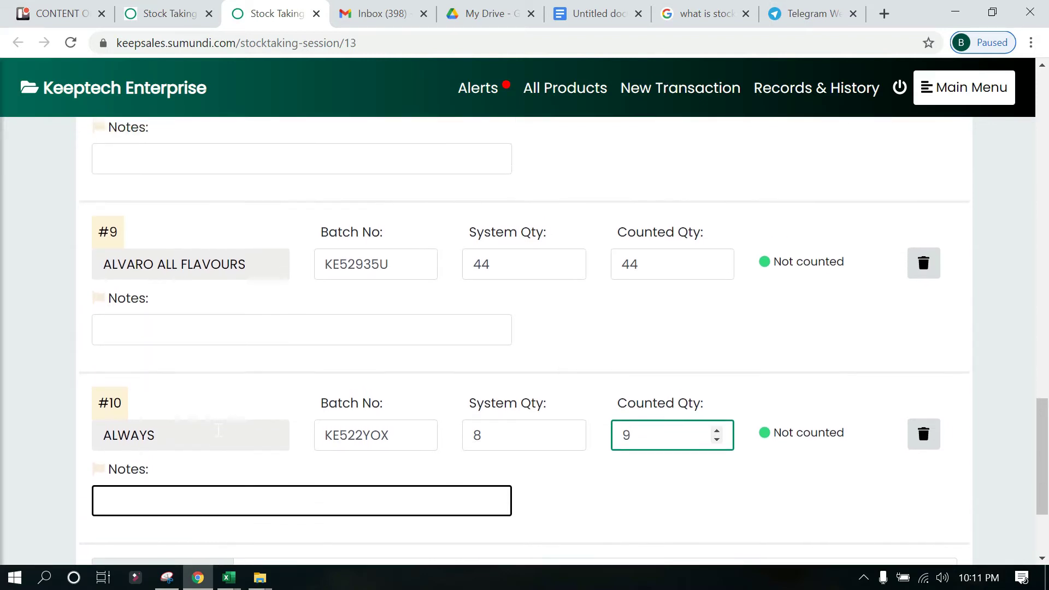
scroll(219, 431, up, 15)
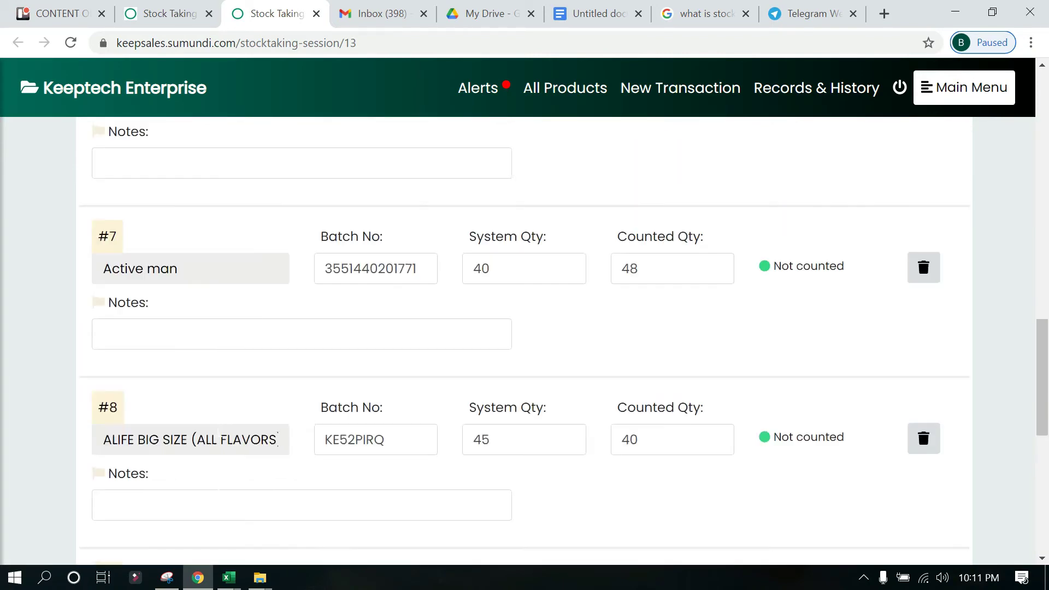
scroll(218, 424, down, 20)
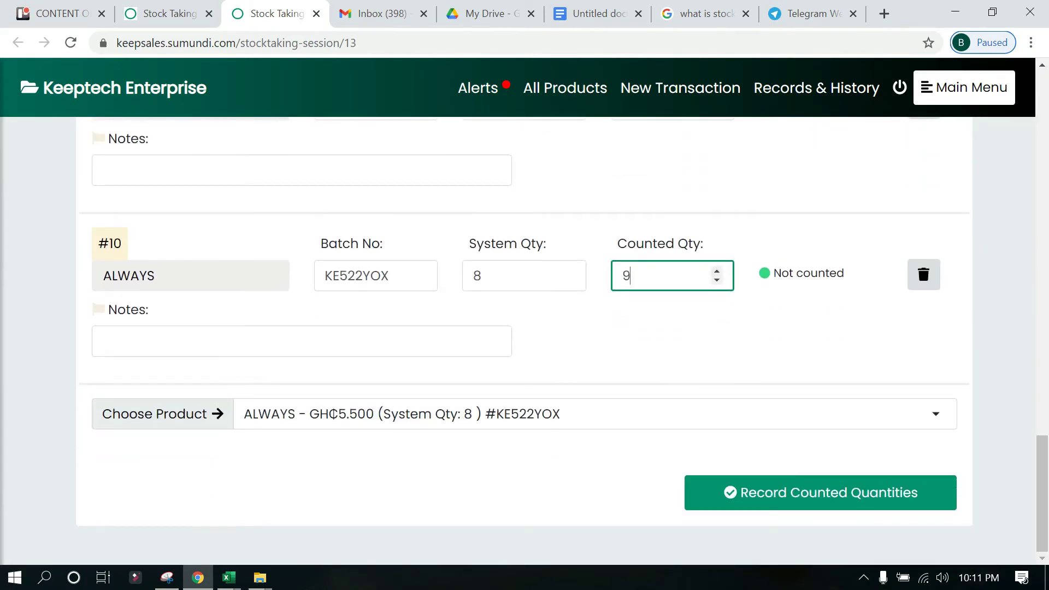
click(267, 341)
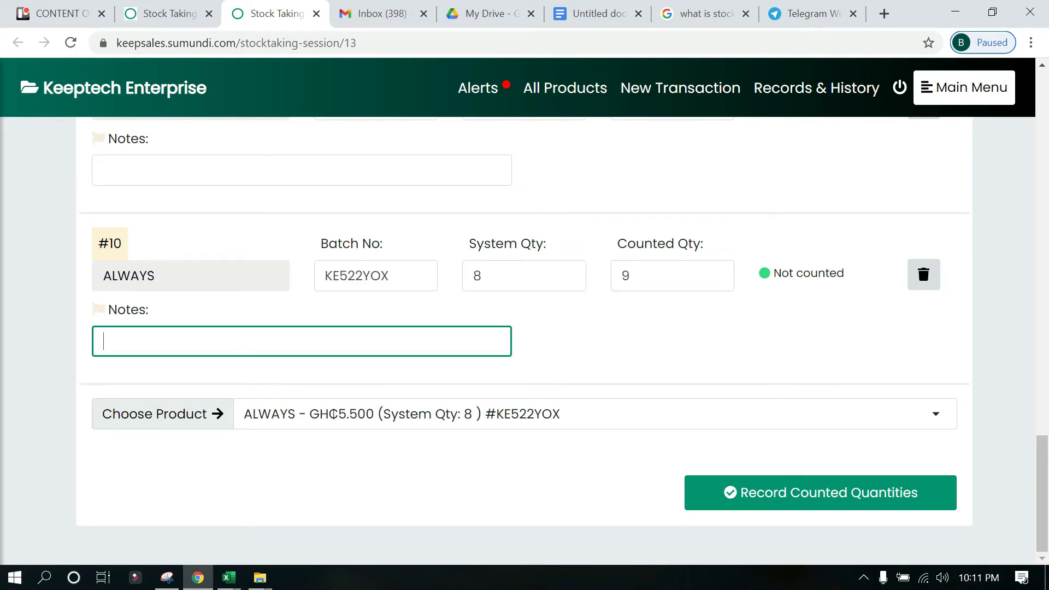
text(It was)
text(destroyed)
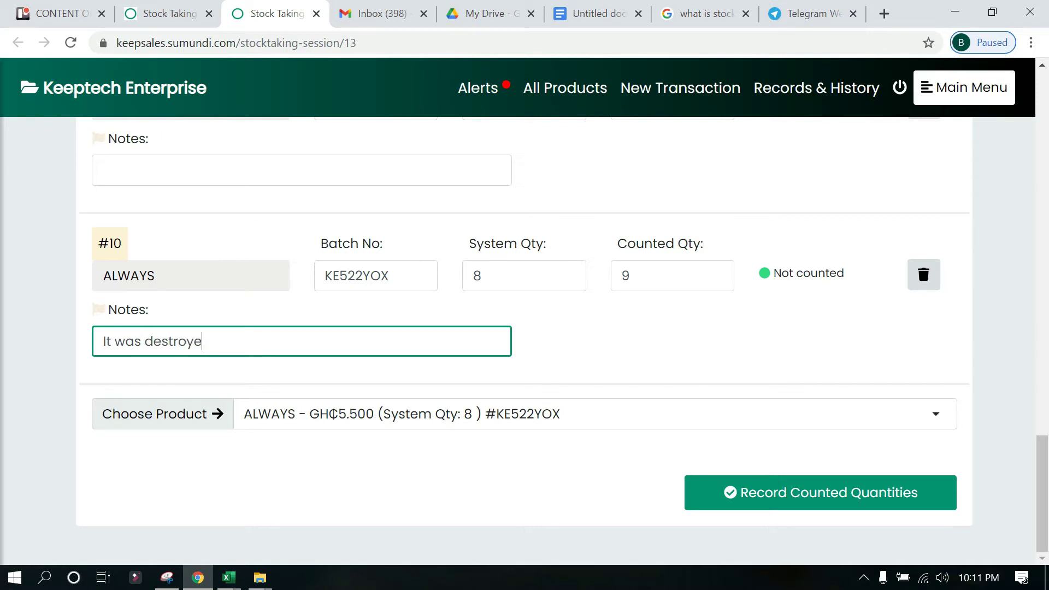
key(BackSpace)
key(BackSpace)
key(BackSpace)
key(BackSpace)
key(BackSpace)
key(BackSpace)
key(BackSpace)
key(BackSpace)
key(BackSpace)
key(BackSpace)
key(BackSpace)
key(BackSpace)
key(BackSpace)
key(BackSpace)
key(BackSpace)
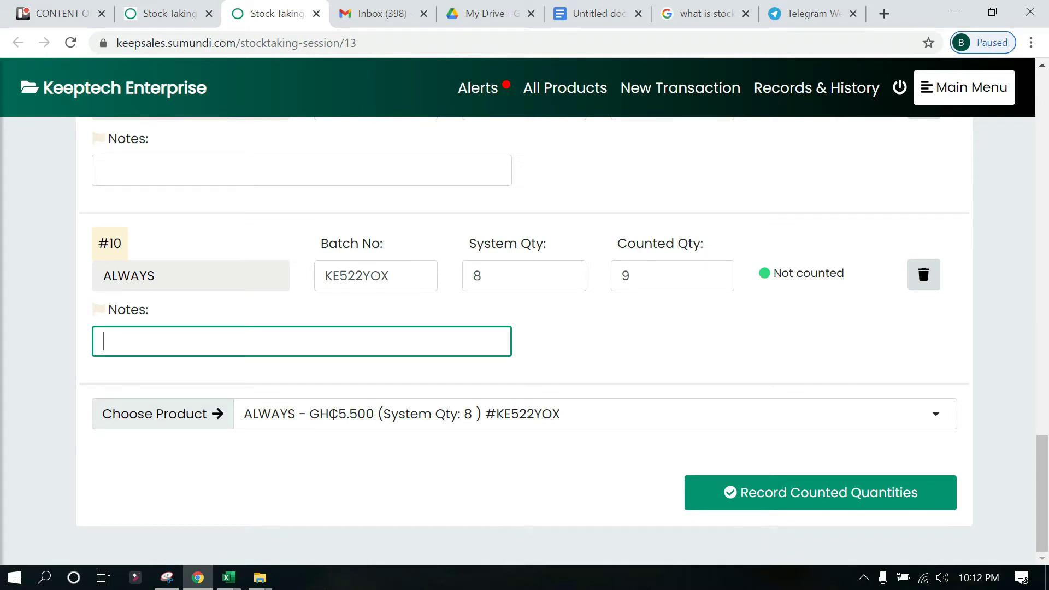
- Enter the note "This product was counted in different shelves." for the ALWAYS entry
text(This product where)
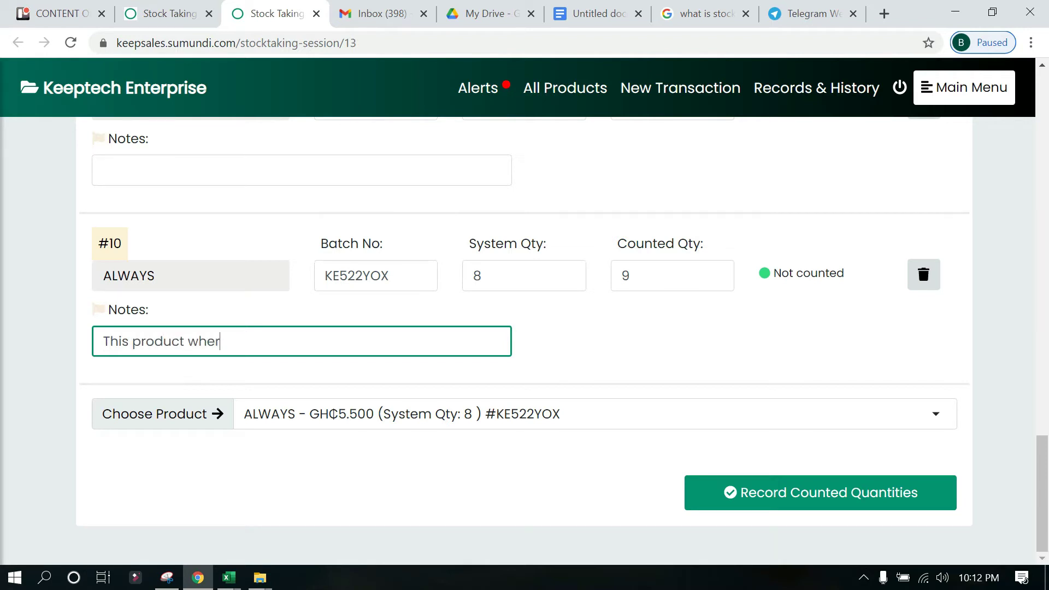
key(BackSpace)
key(BackSpace)
key(BackSpace)
text(as counted in different shelf)
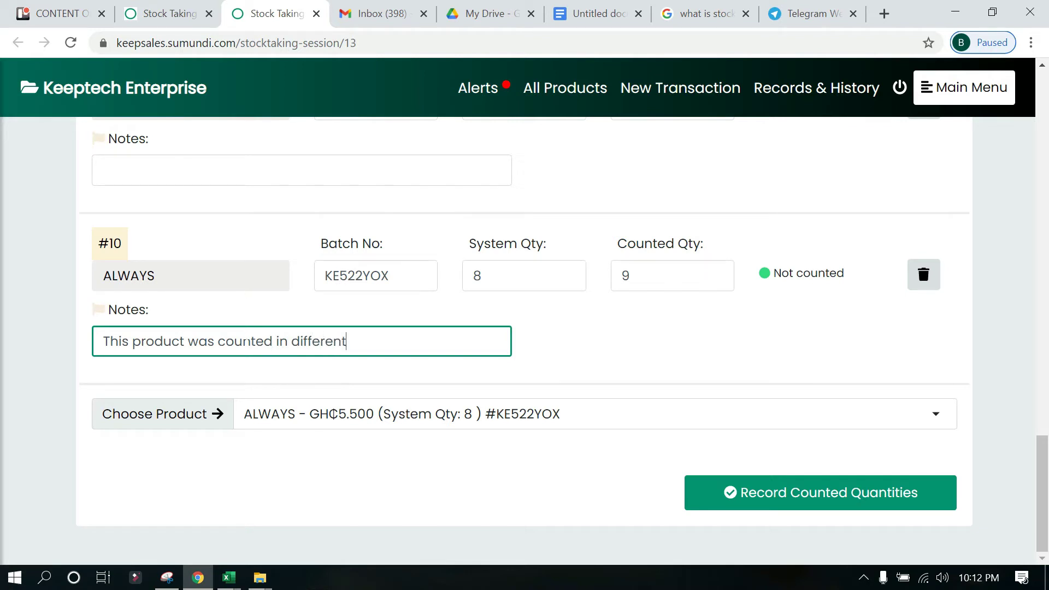
key(BackSpace)
text(ves.)
- Review the product entries and their counted quantities from the last one back to the first
scroll(246, 342, up, 5)
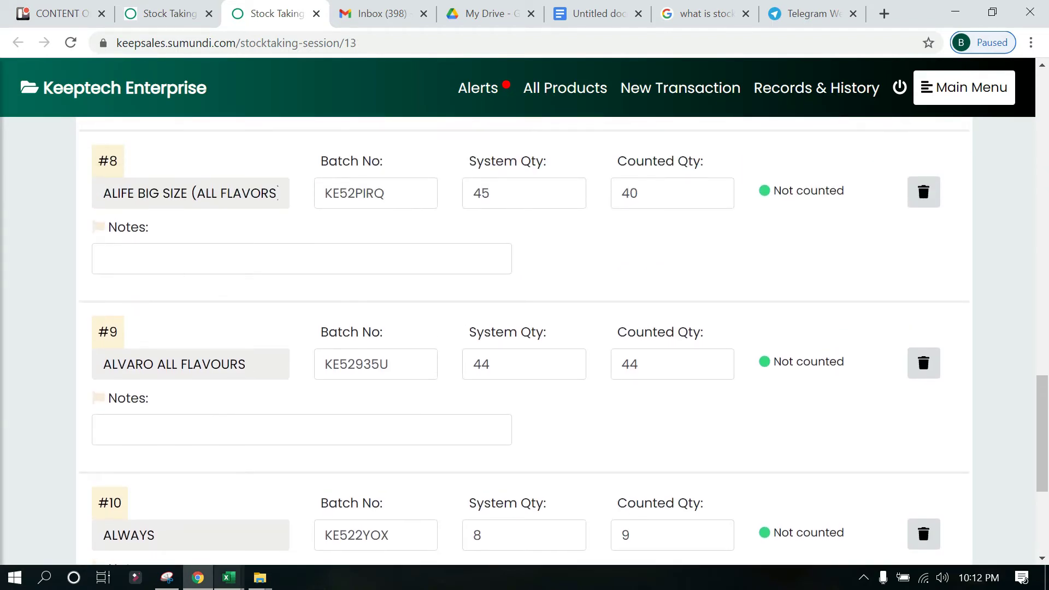
mouse_move(232, 574)
scroll(763, 441, down, 5)
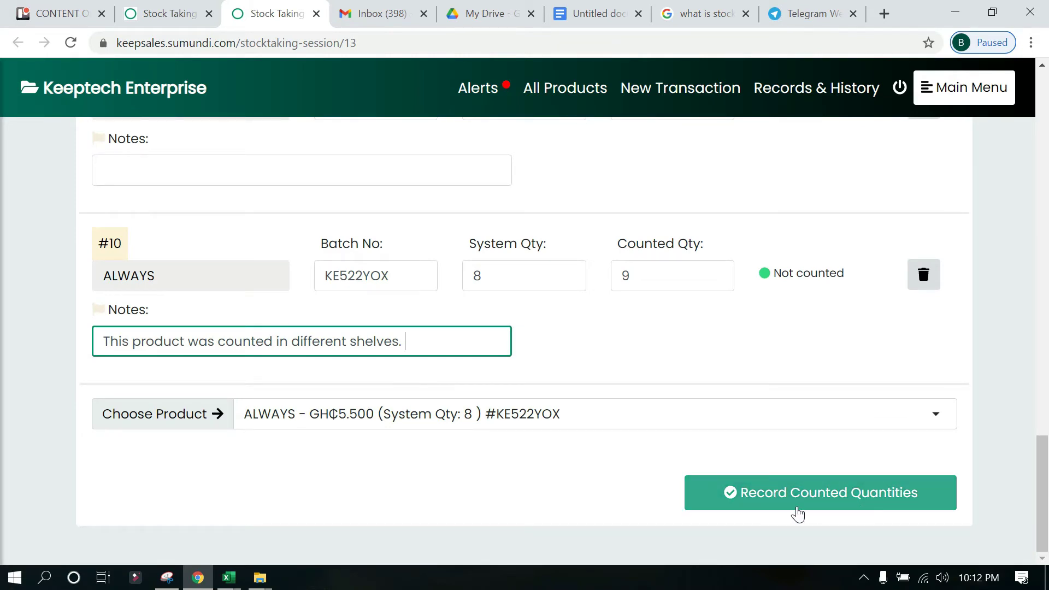
scroll(836, 337, up, 10)
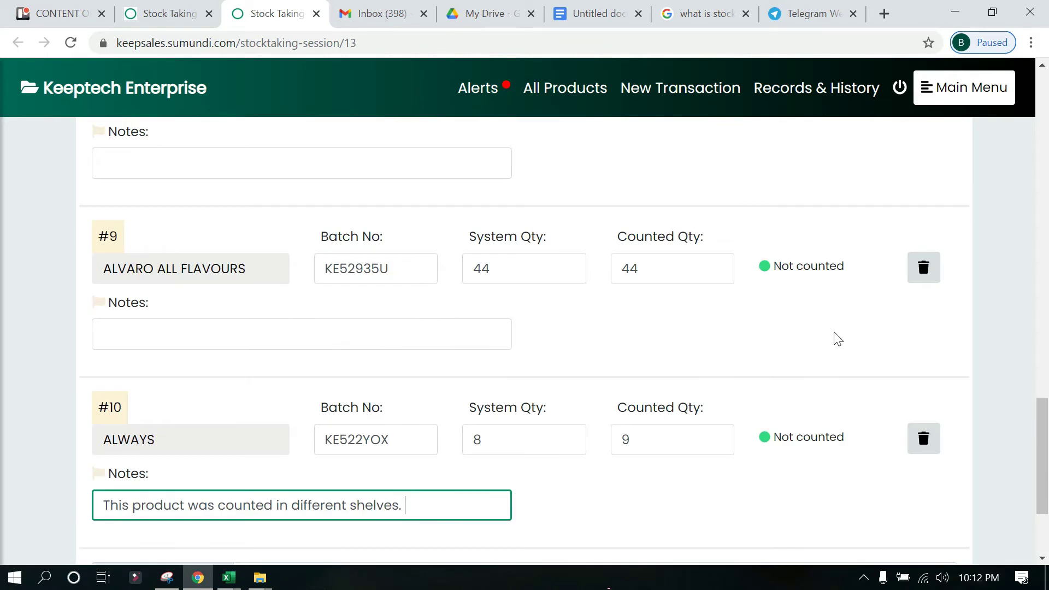
scroll(838, 339, up, 20)
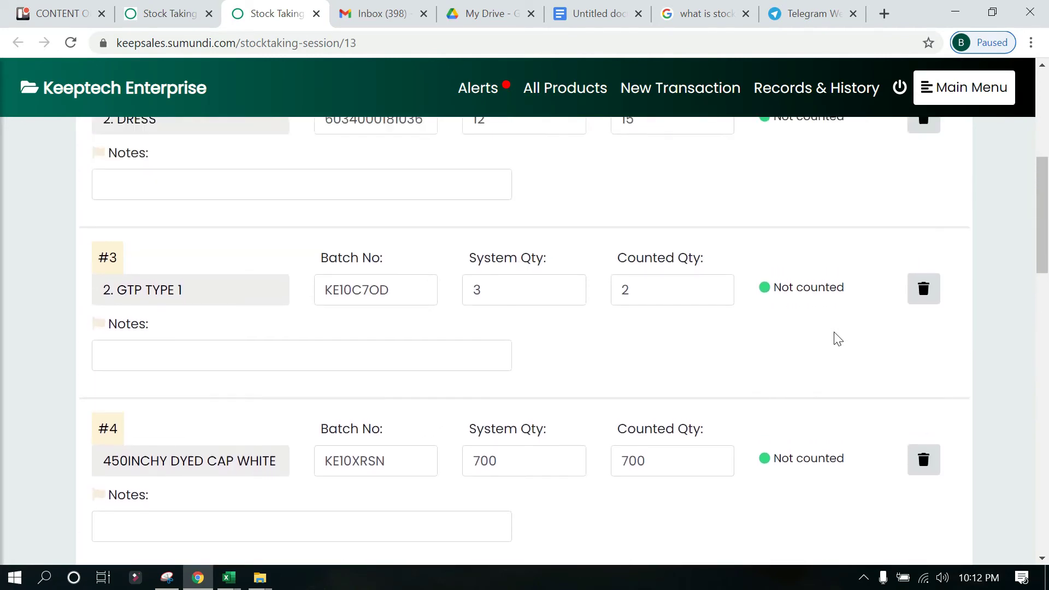
scroll(834, 373, up, 3)
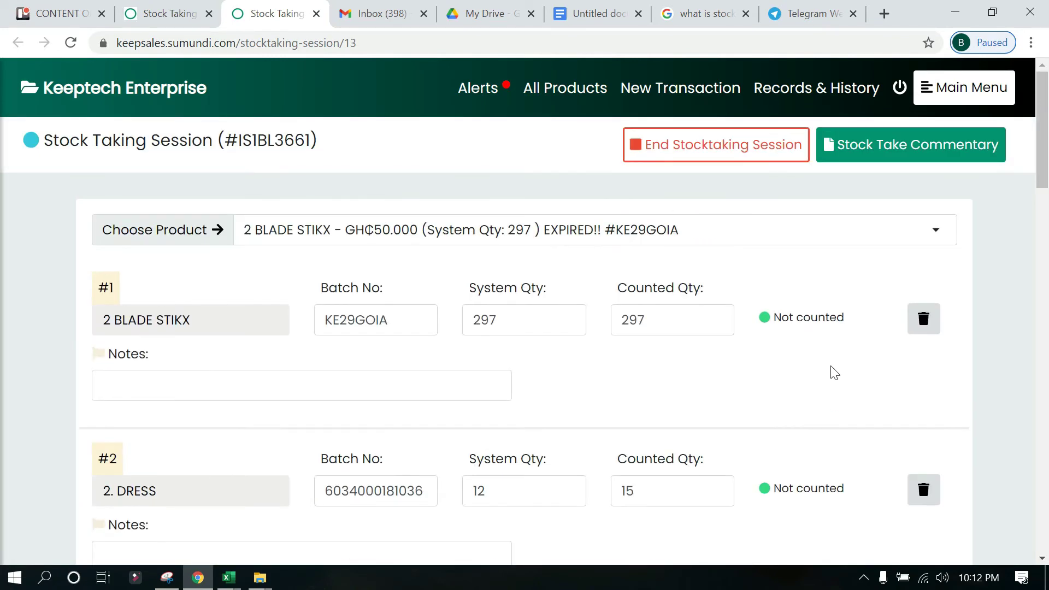
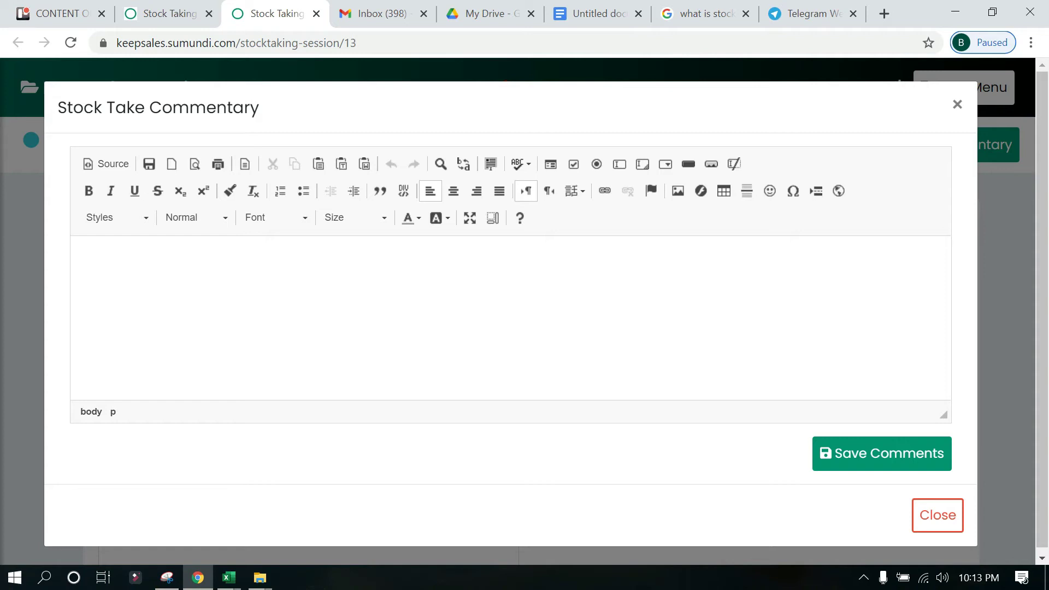
- Write in the stock take commentary: "There were new items on the shelves that were not part of the inventory in our system"
text(There were new ites)
key(BackSpace)
key(BackSpace)
text(ms on the shsel)
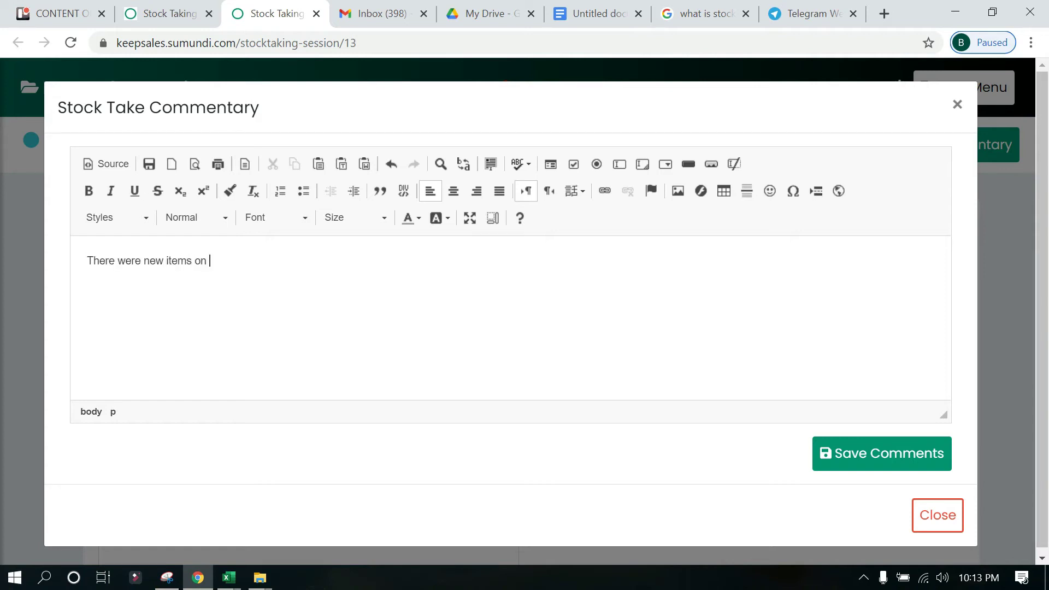
key(BackSpace)
key(BackSpace)
key(BackSpace)
text(elves that were not)
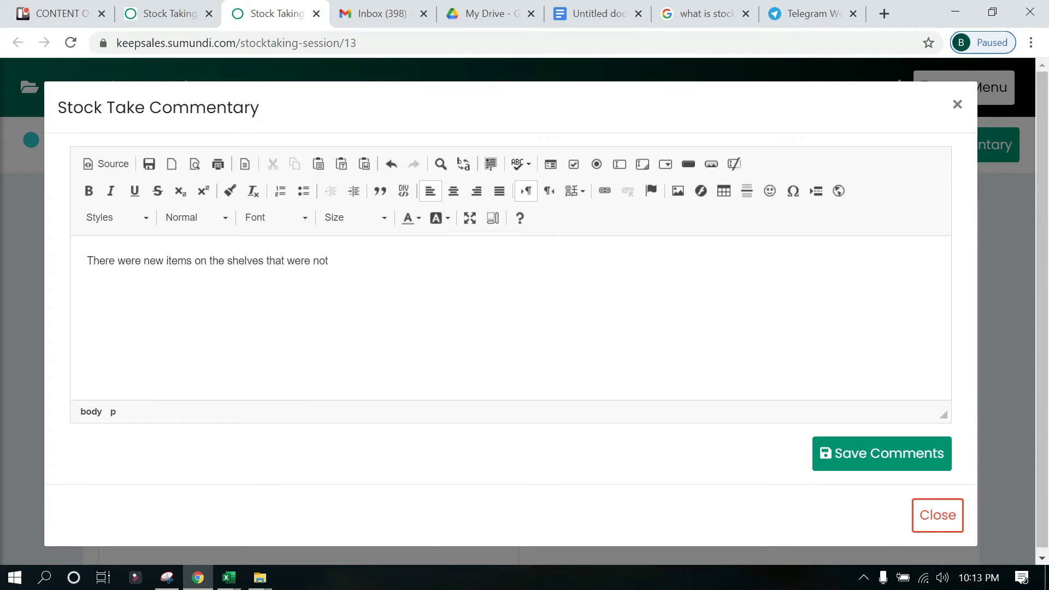
text( part of the inventory)
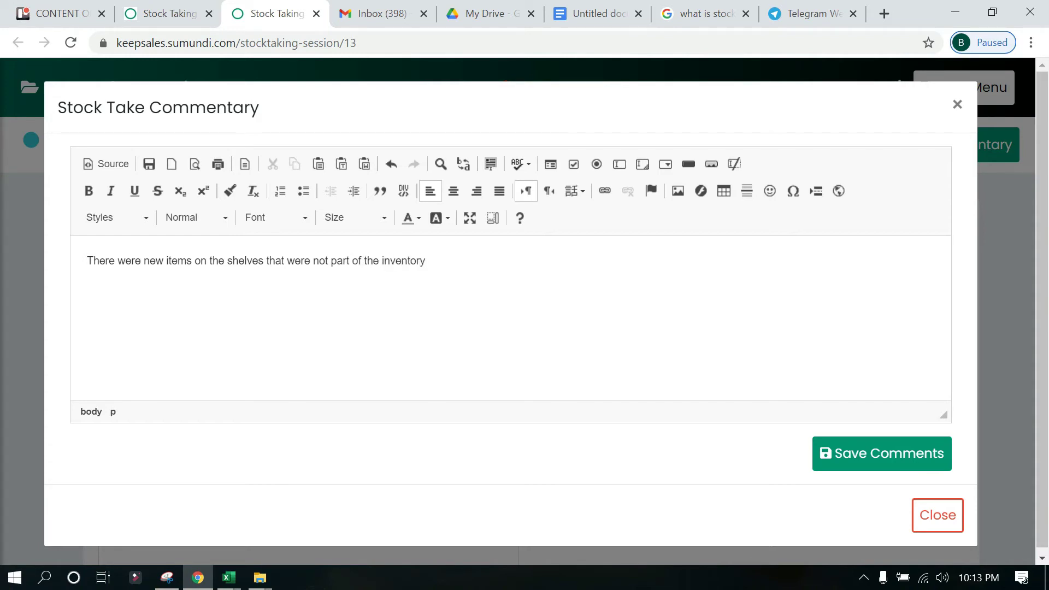
text( in our system)
- Add a second paragraph to the commentary reading "e.g Product A, B, C, D ...."
key(Return)
text(e.g P)
text(rint)
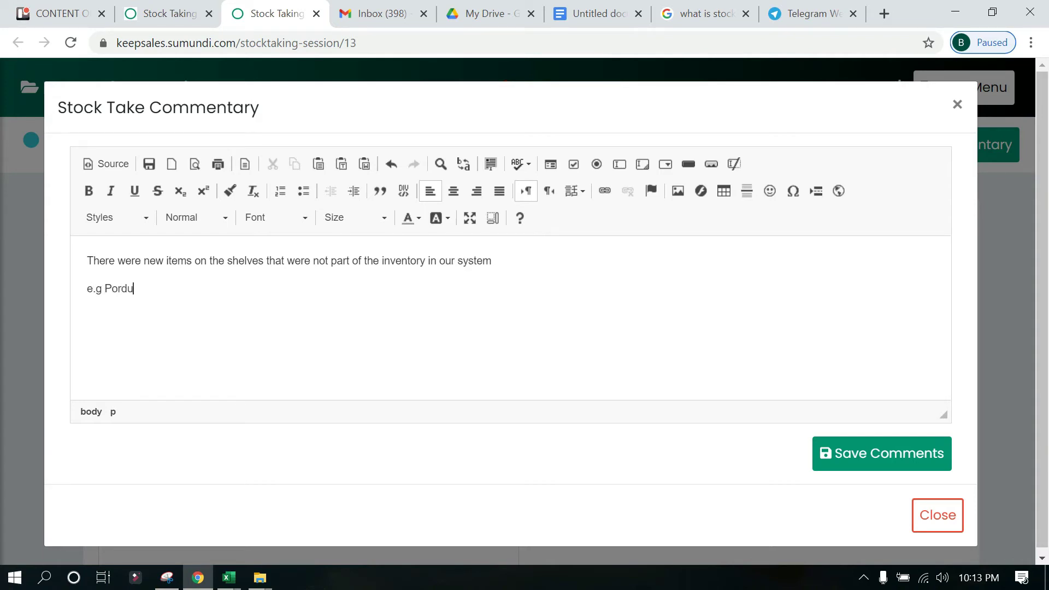
key(BackSpace)
key(BackSpace)
key(BackSpace)
key(BackSpace)
text(roducut)
key(BackSpace)
key(BackSpace)
key(BackSpace)
key(BackSpace)
text(uct A, B C ,)
key(BackSpace)
key(BackSpace)
key(BackSpace)
key(BackSpace)
text(, C, D ....)
- Add a third paragraph reading "There were frequent system failure." and save the stock take commentary
text(THERE)
key(BackSpace)
key(BackSpace)
key(BackSpace)
key(BackSpace)
key(BackSpace)
text(There were frequence)
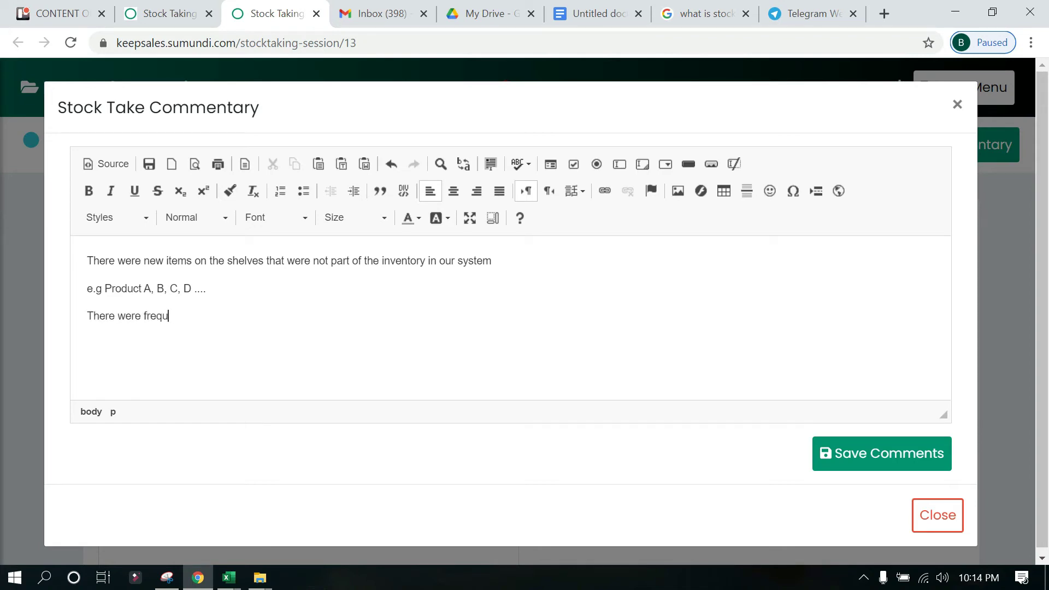
key(BackSpace)
key(BackSpace)
text(t system failtu)
key(BackSpace)
key(BackSpace)
text(ure.)
click(885, 451)
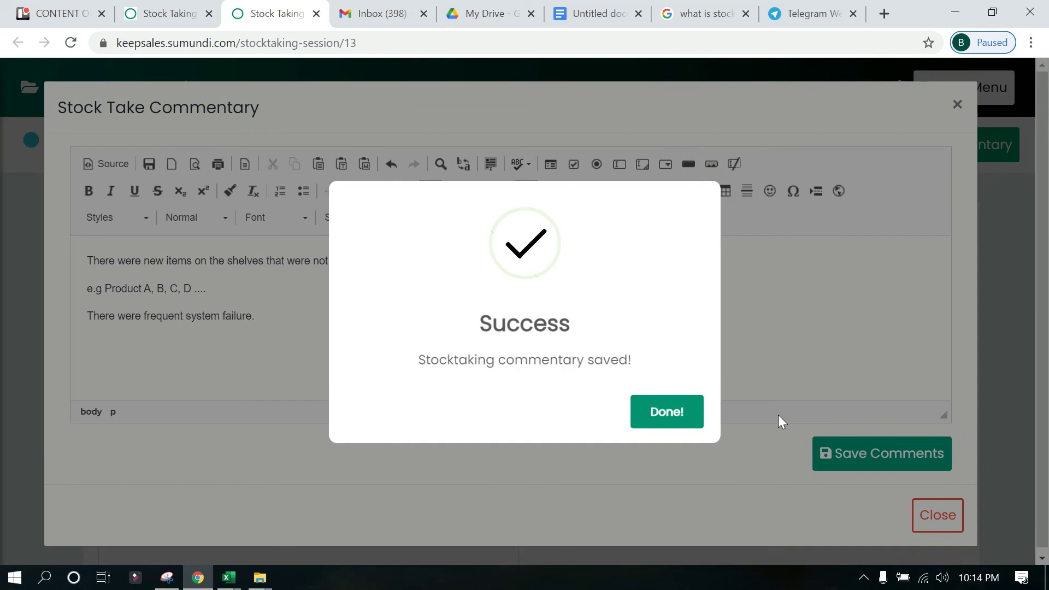
click(667, 416)
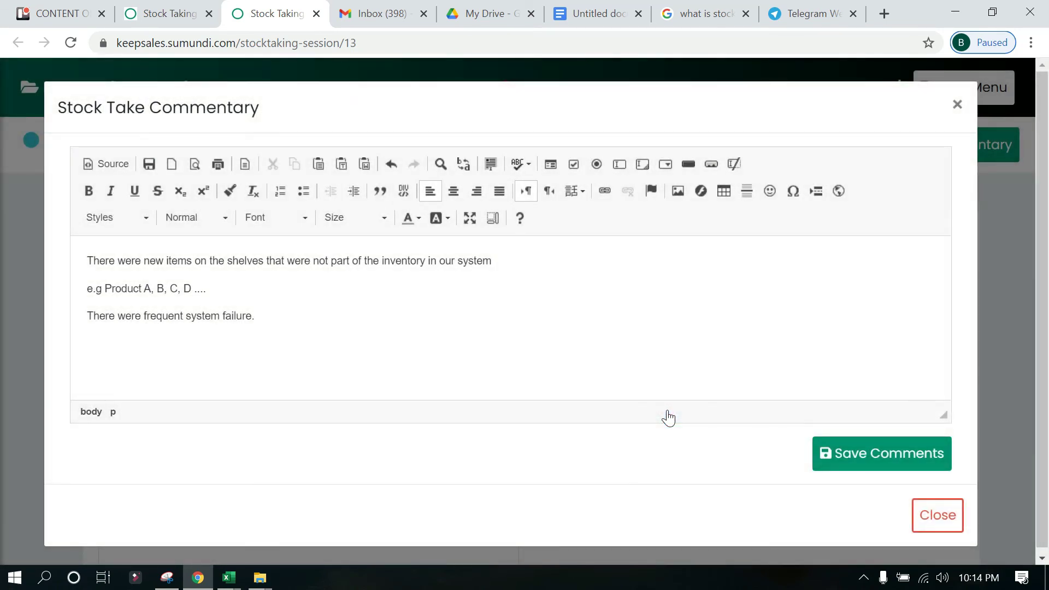
- Close the stock take commentary and record the counted quantities and notes of all listed products
click(933, 519)
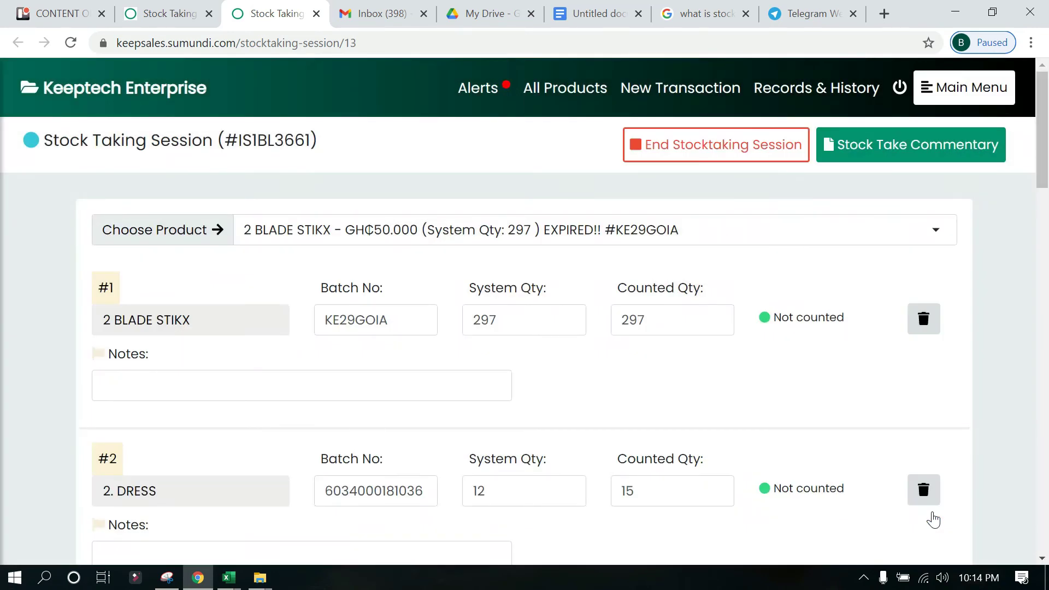
scroll(933, 519, down, 10)
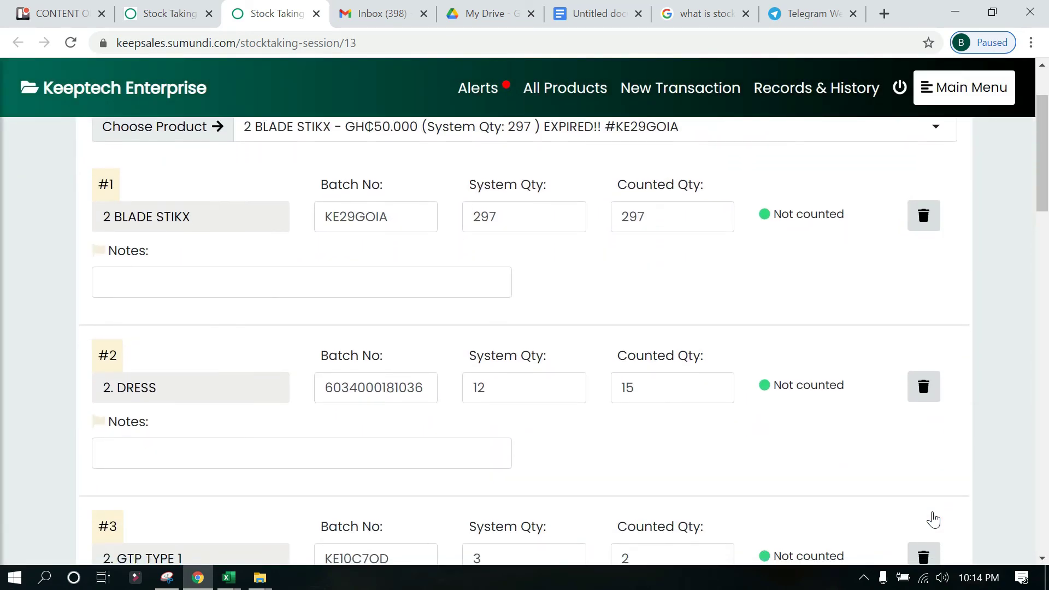
scroll(933, 519, down, 18)
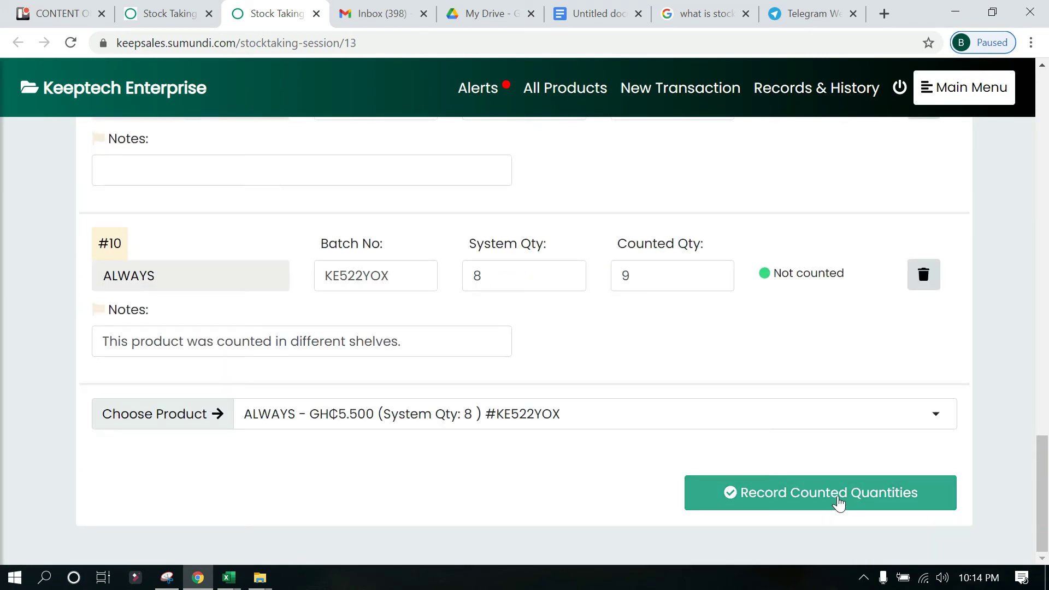
click(839, 503)
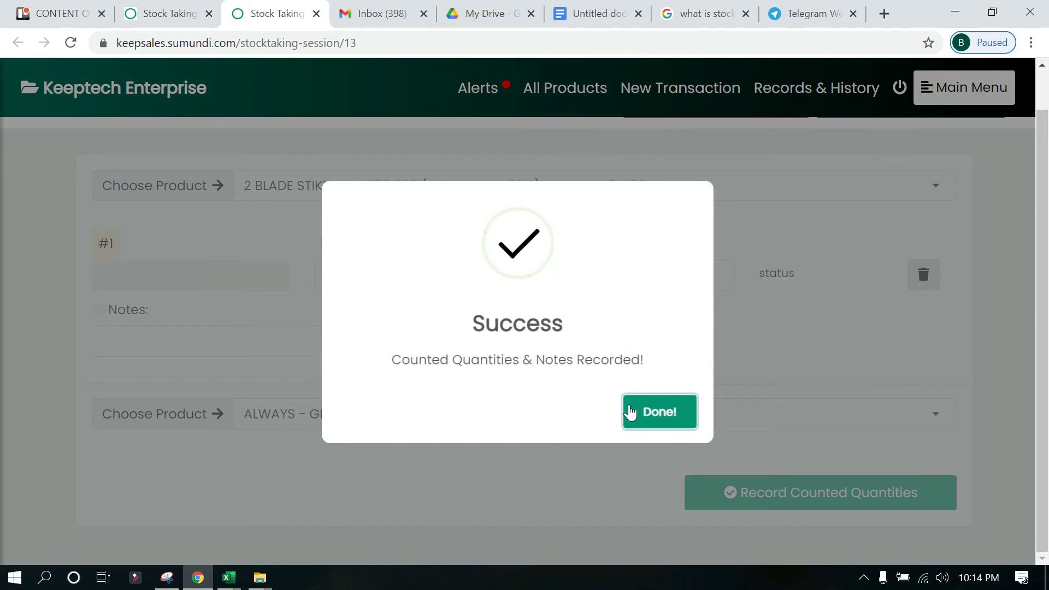
click(634, 415)
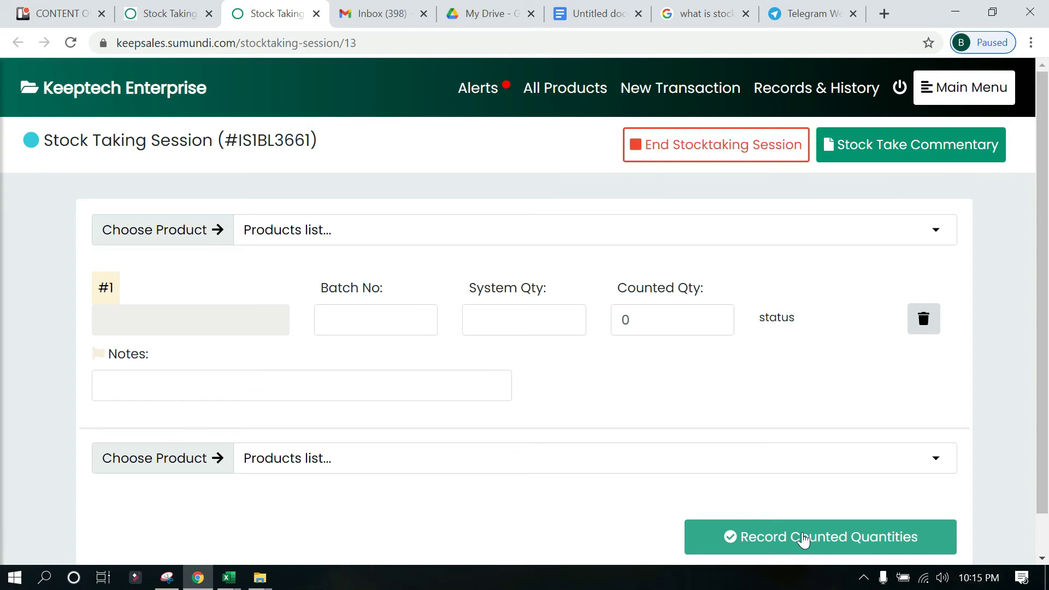
- End the stock taking session for good and view its final report
scroll(803, 538, down, 1)
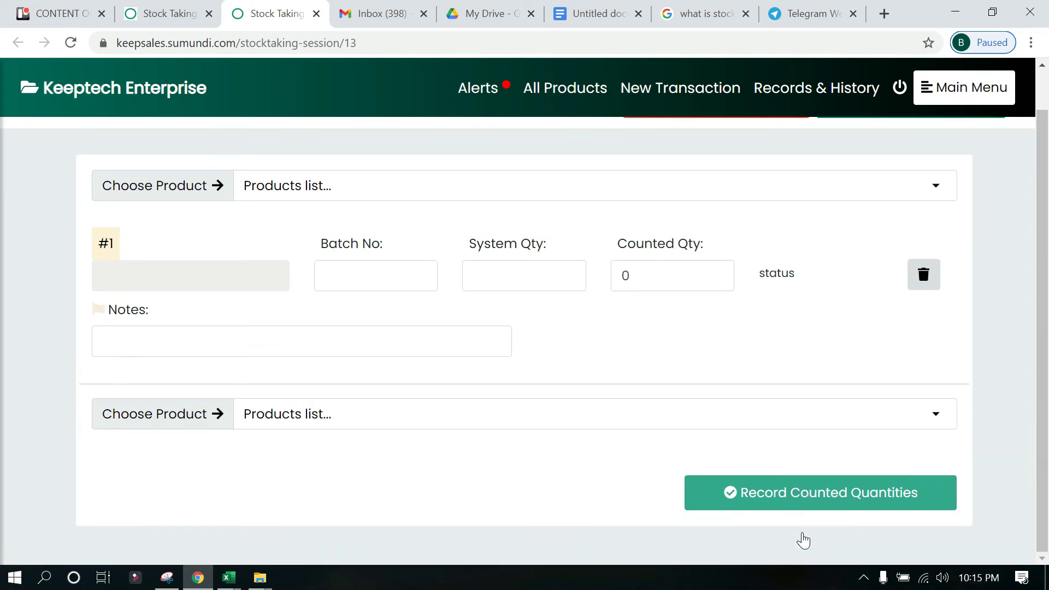
scroll(803, 539, up, 1)
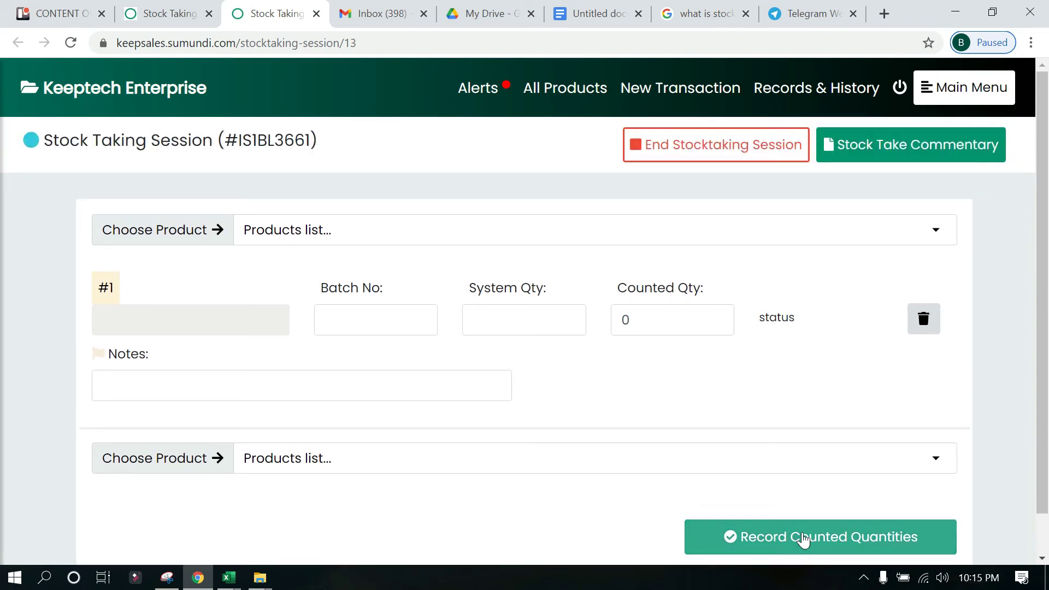
click(684, 158)
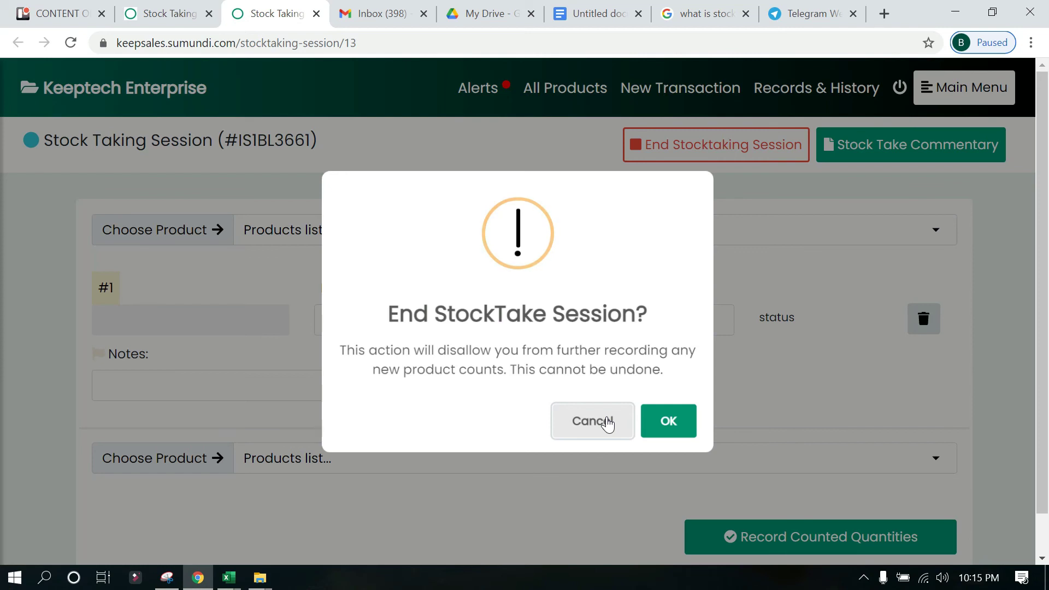
click(673, 423)
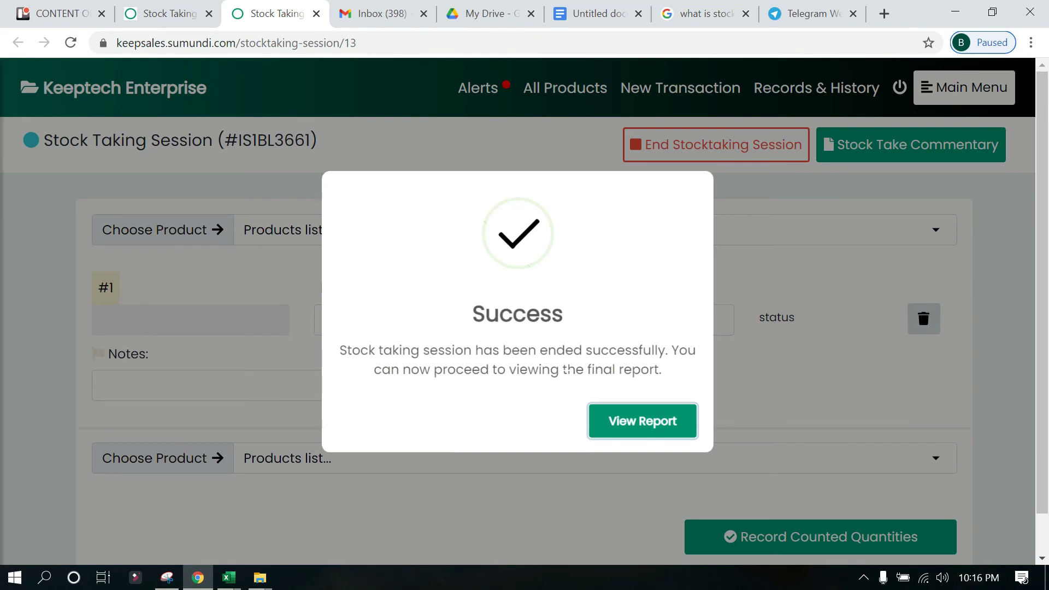
click(677, 426)
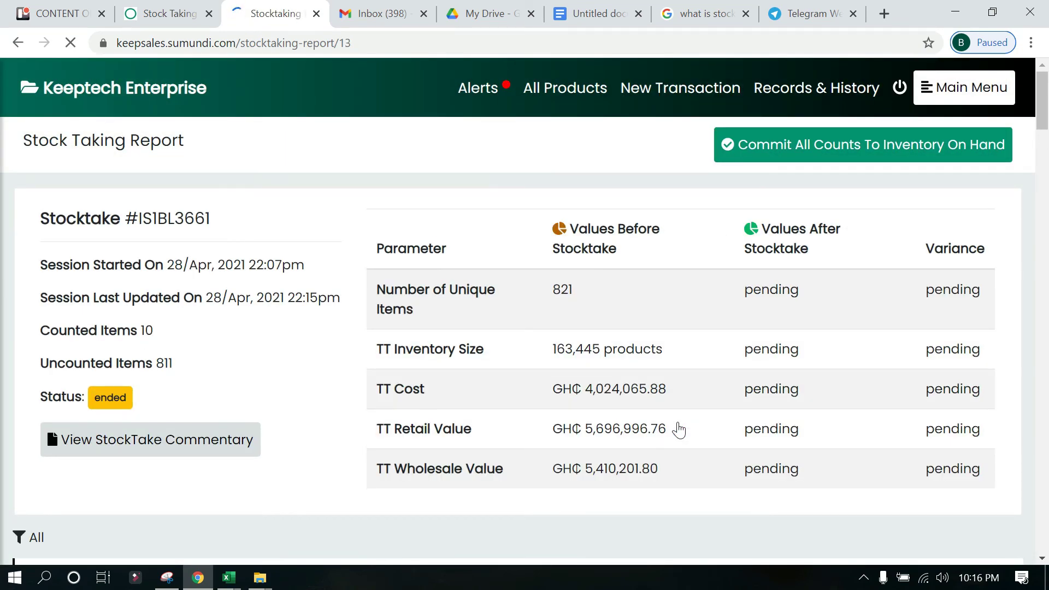
scroll(679, 429, down, 3)
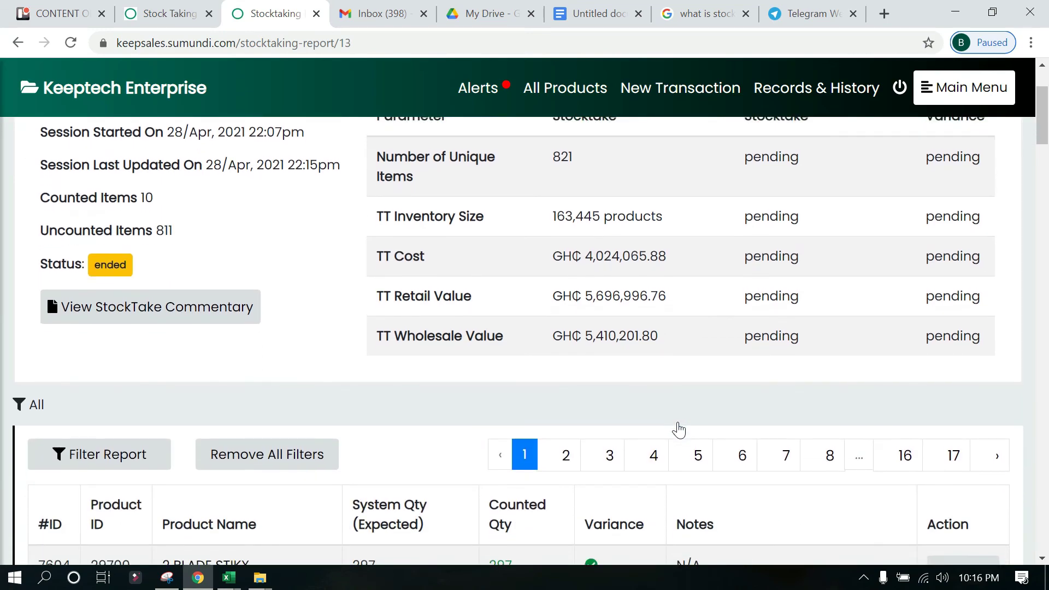
scroll(678, 430, up, 3)
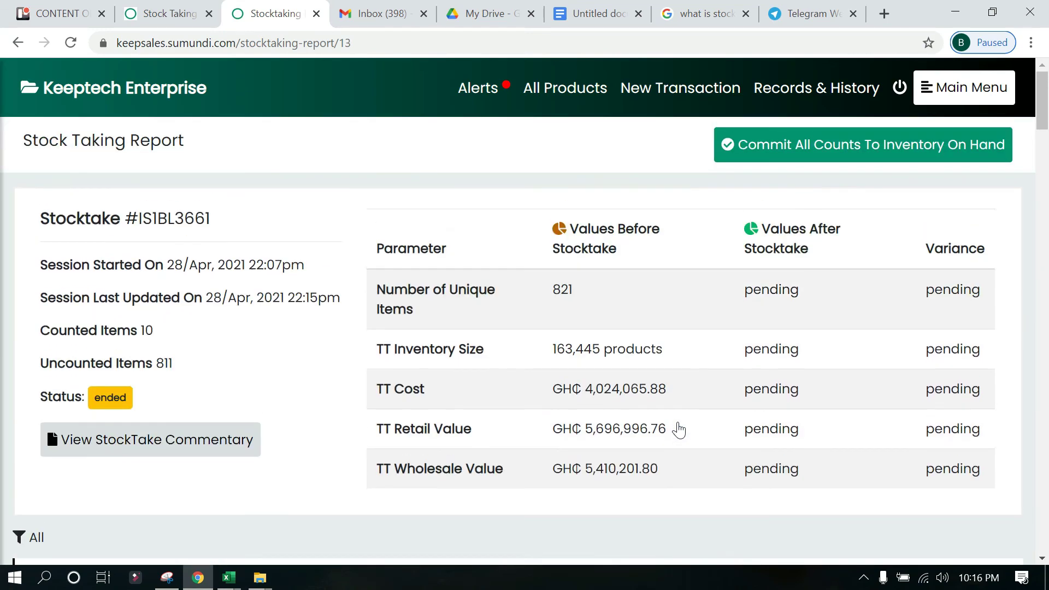
- Open the history of stocktakes and check which actions are offered for the ended 28 April 2021 session
click(956, 101)
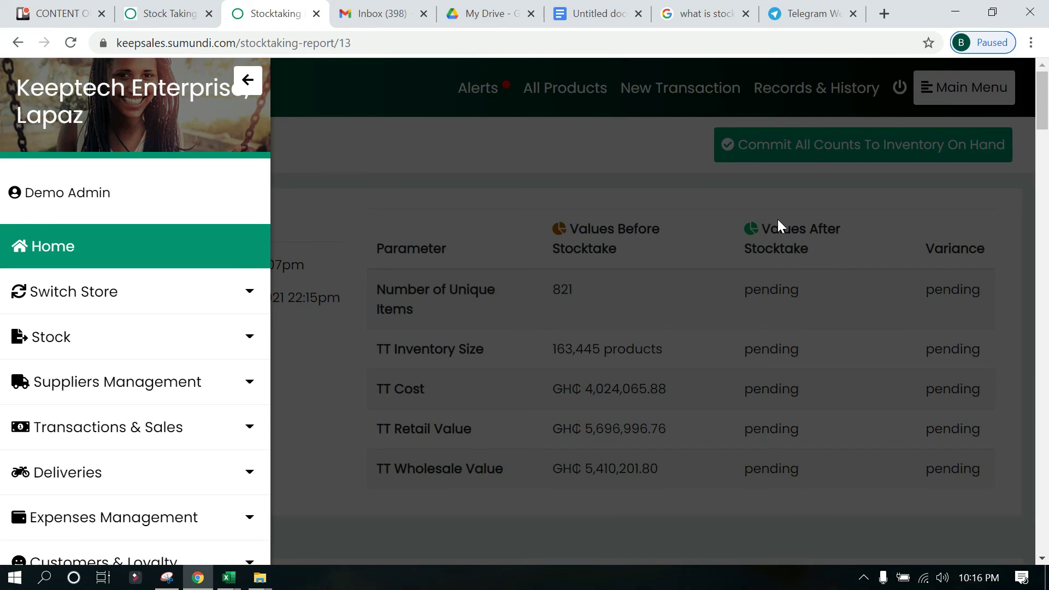
click(133, 346)
scroll(146, 449, down, 3)
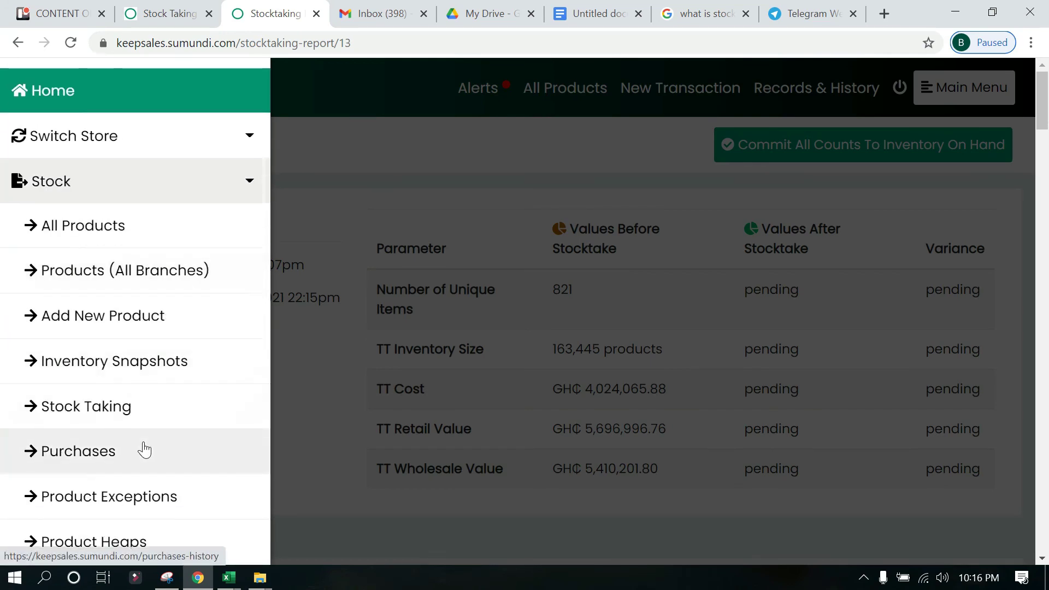
click(160, 422)
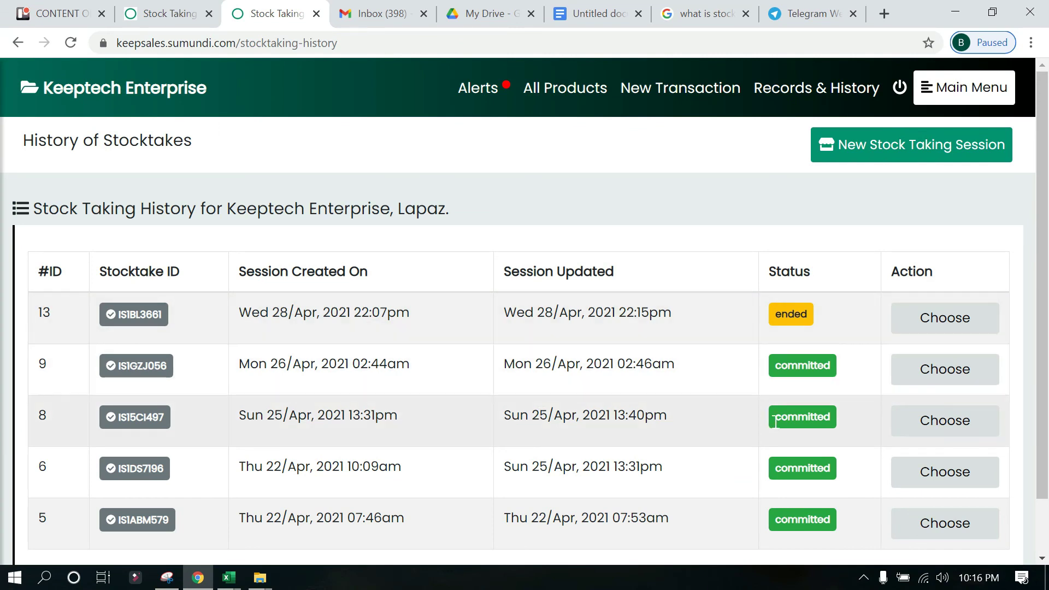
scroll(776, 422, down, 1)
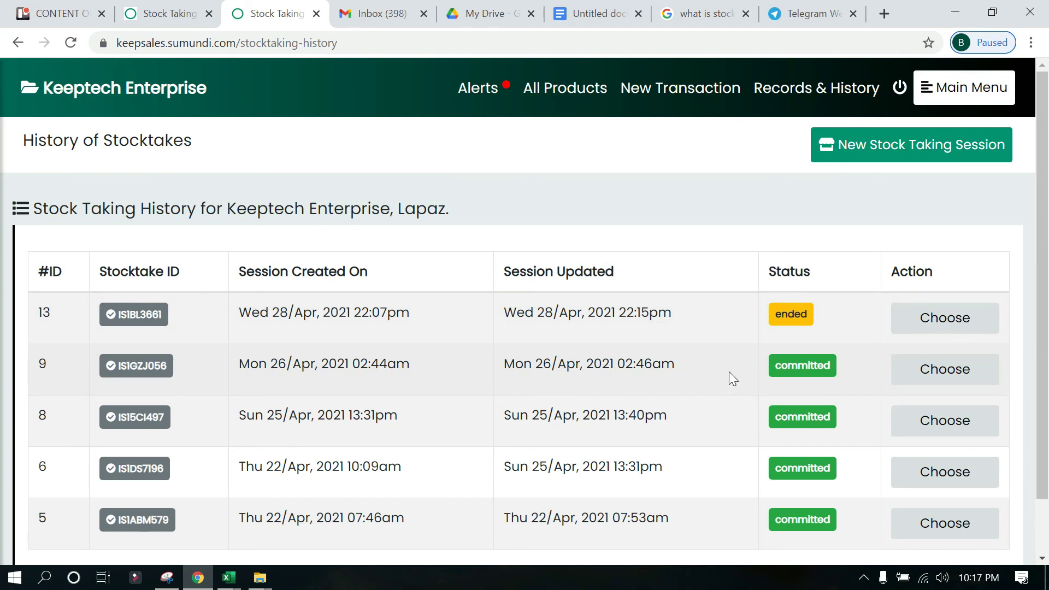
click(925, 324)
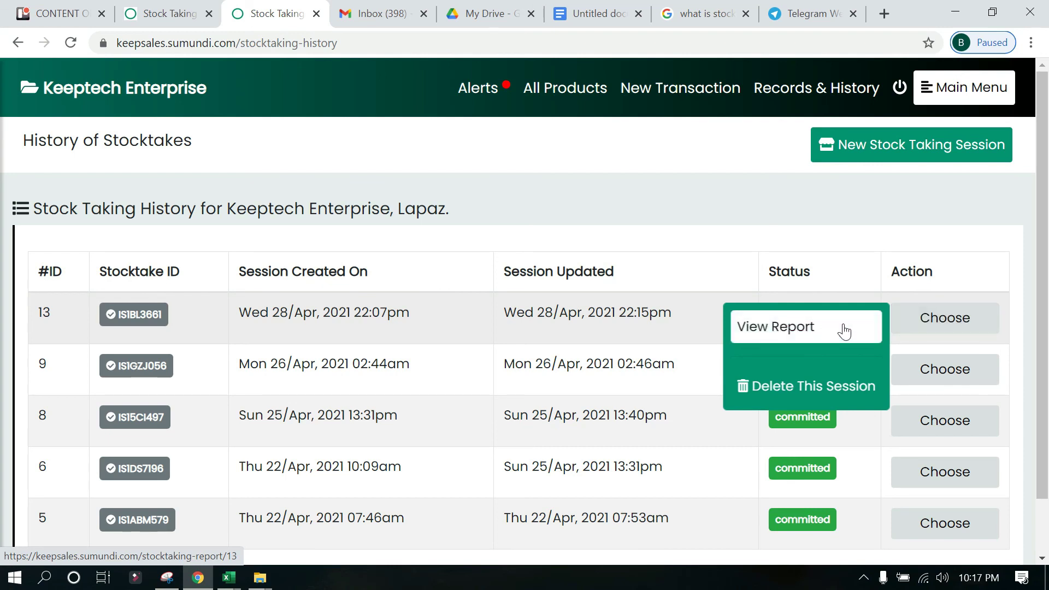
click(947, 294)
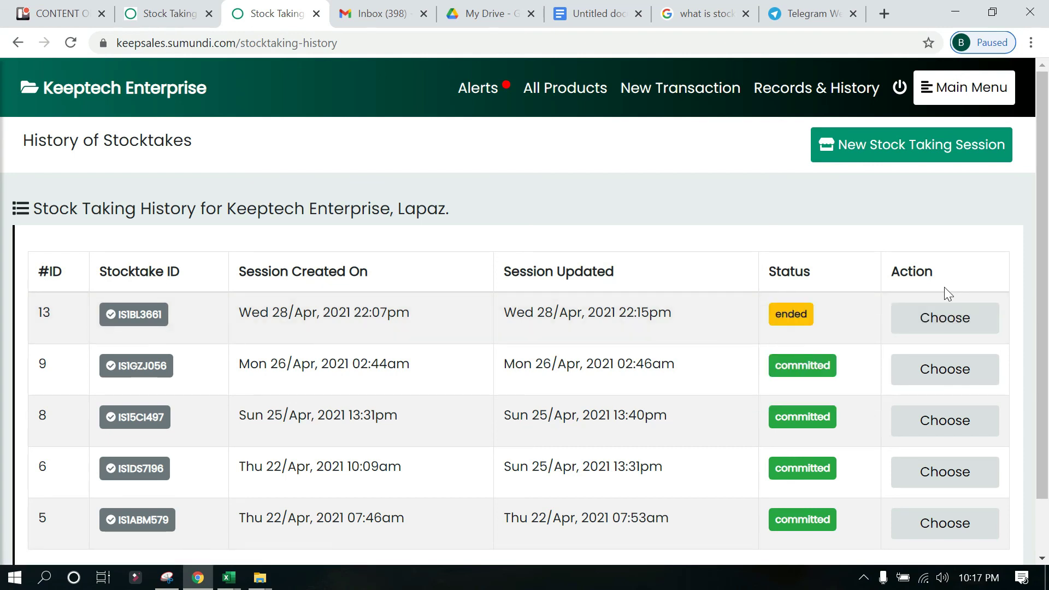